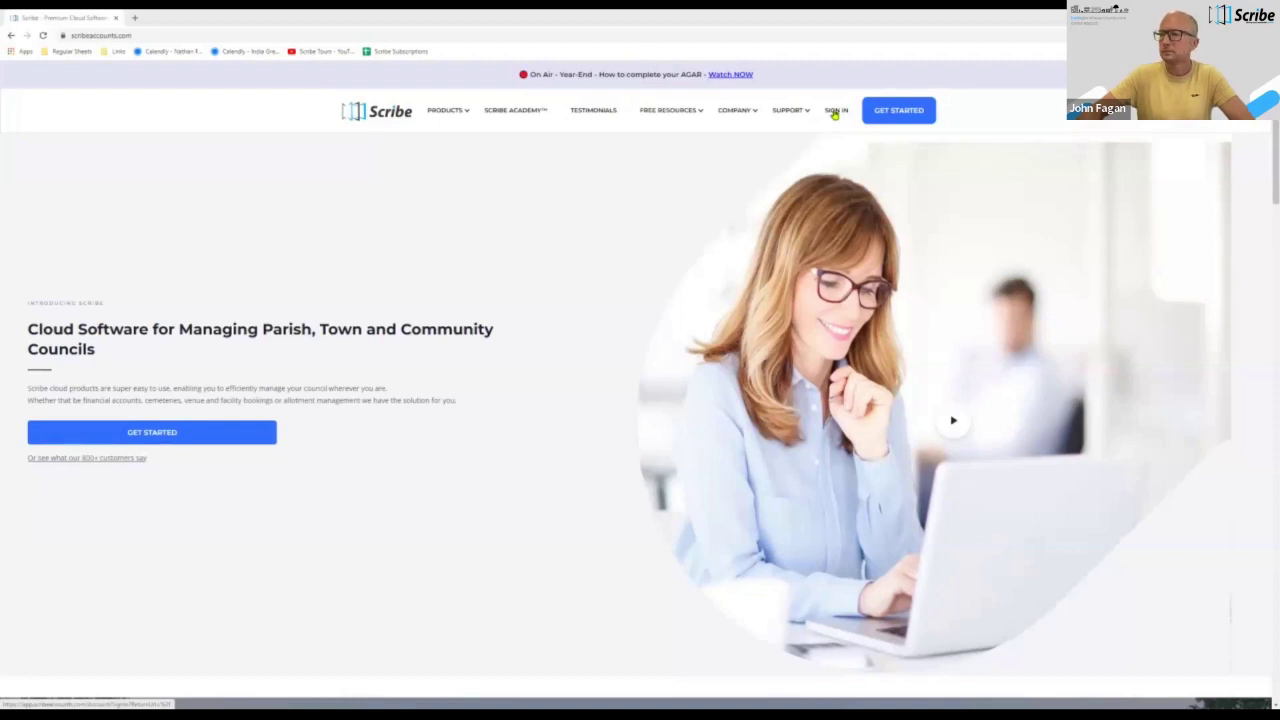
# View the Scribe Academy free training sessions page, and go to the Scribe Accounts home page.
pyautogui.moveTo(787, 115)
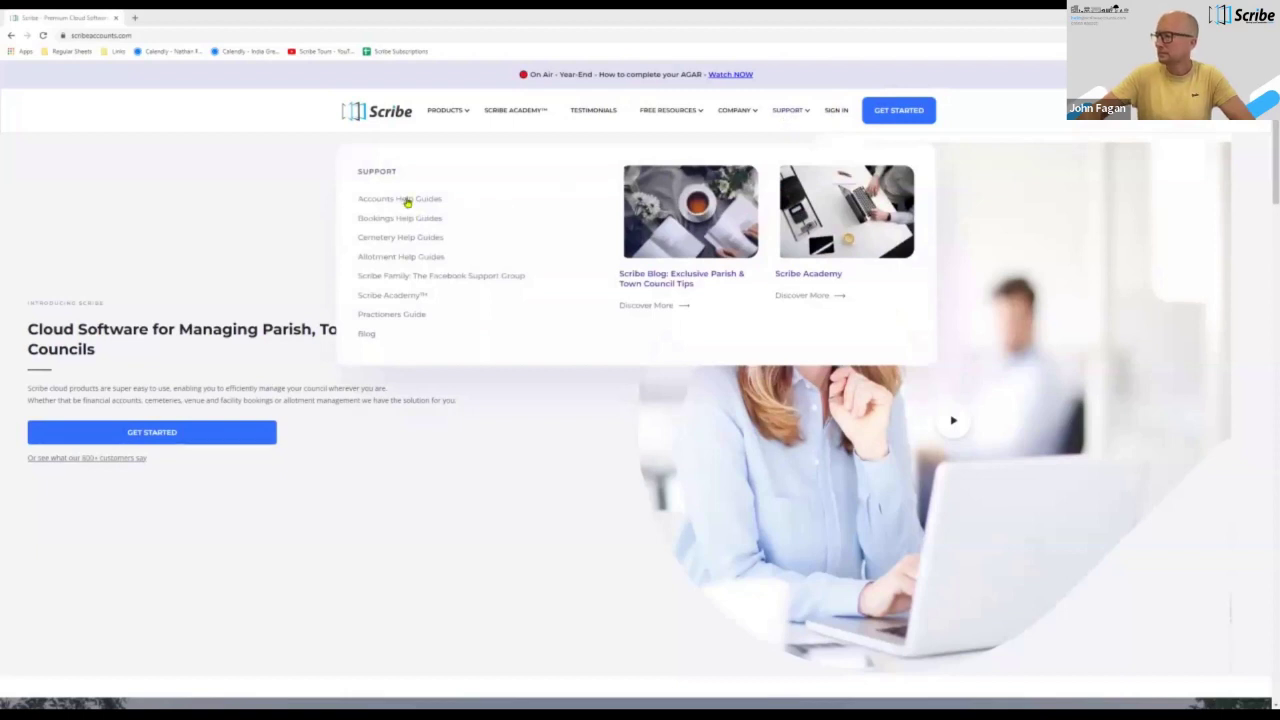
pyautogui.click(397, 296)
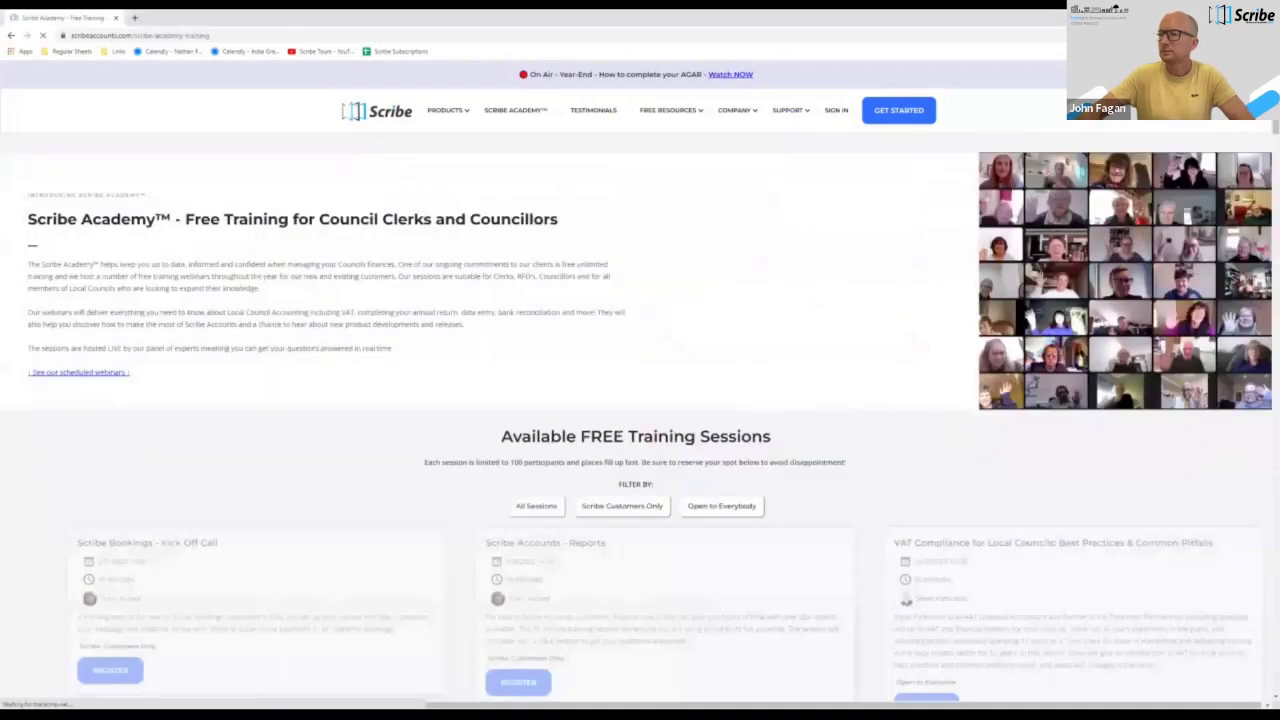
pyautogui.scroll(-2, 620, 323)
pyautogui.click(646, 288)
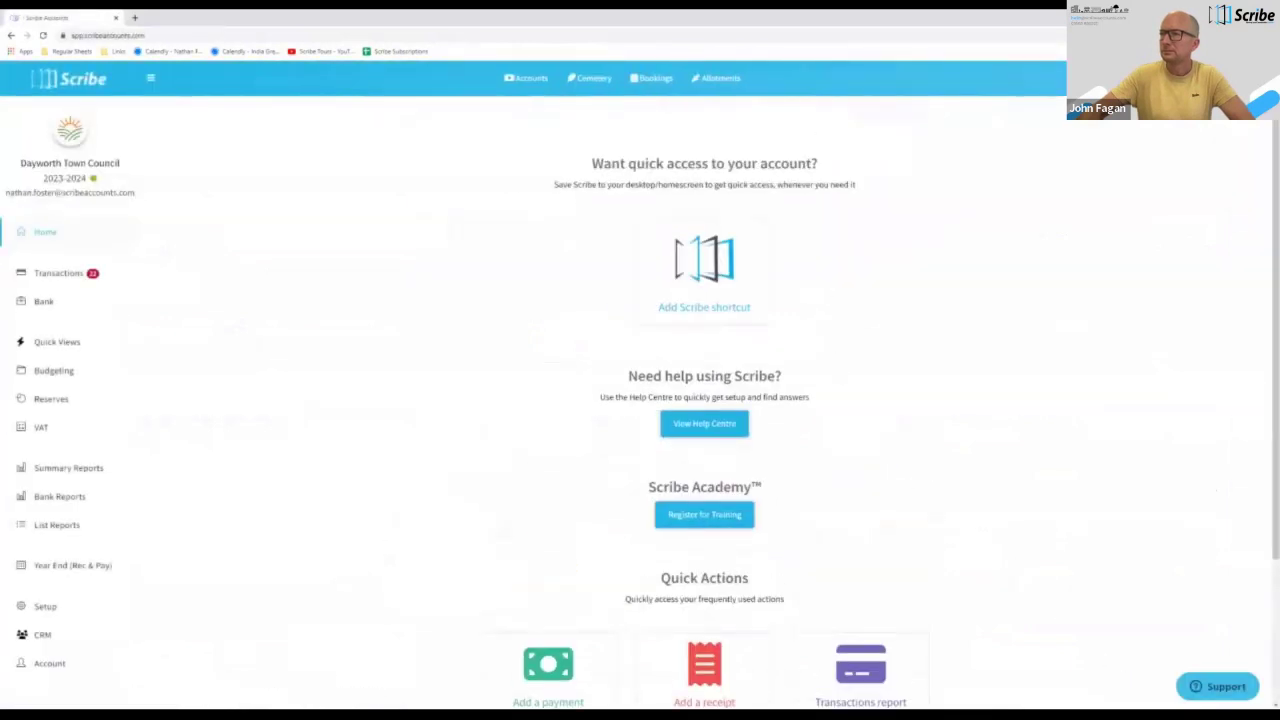
# Search the support help for "balance", view the message form to the support team, and close the support window.
pyautogui.click(1217, 686)
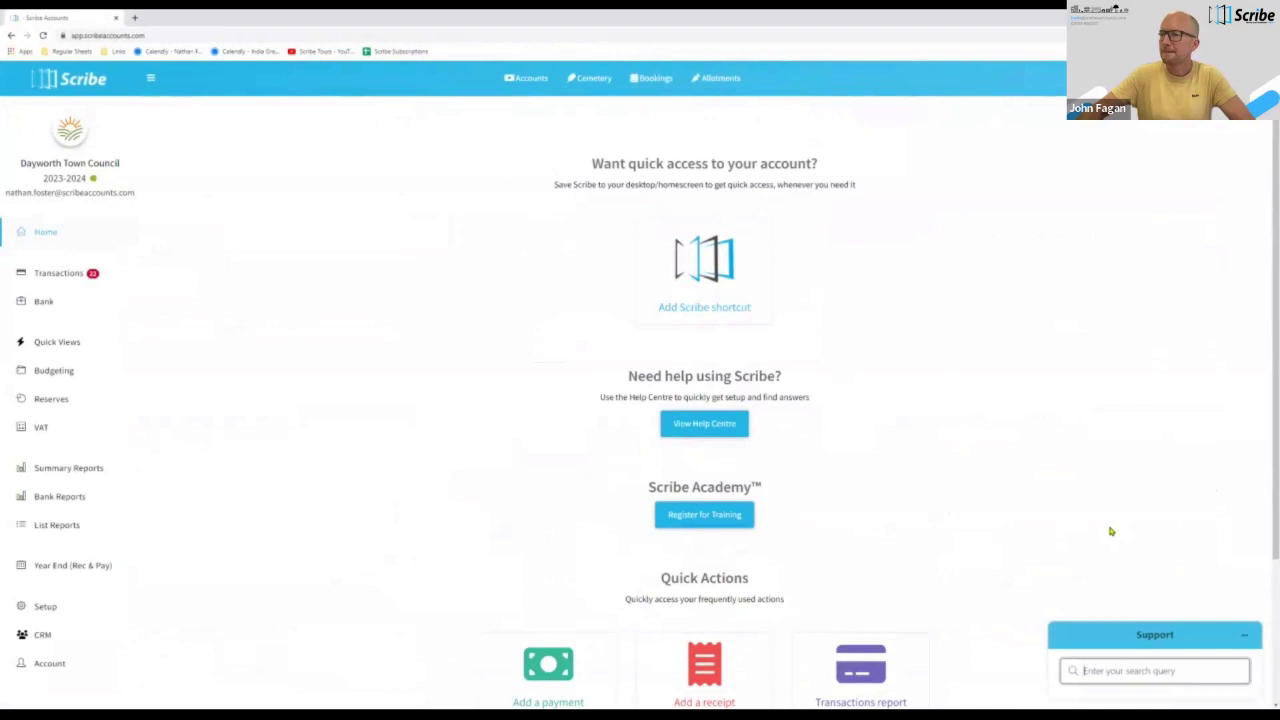
pyautogui.write('balance')
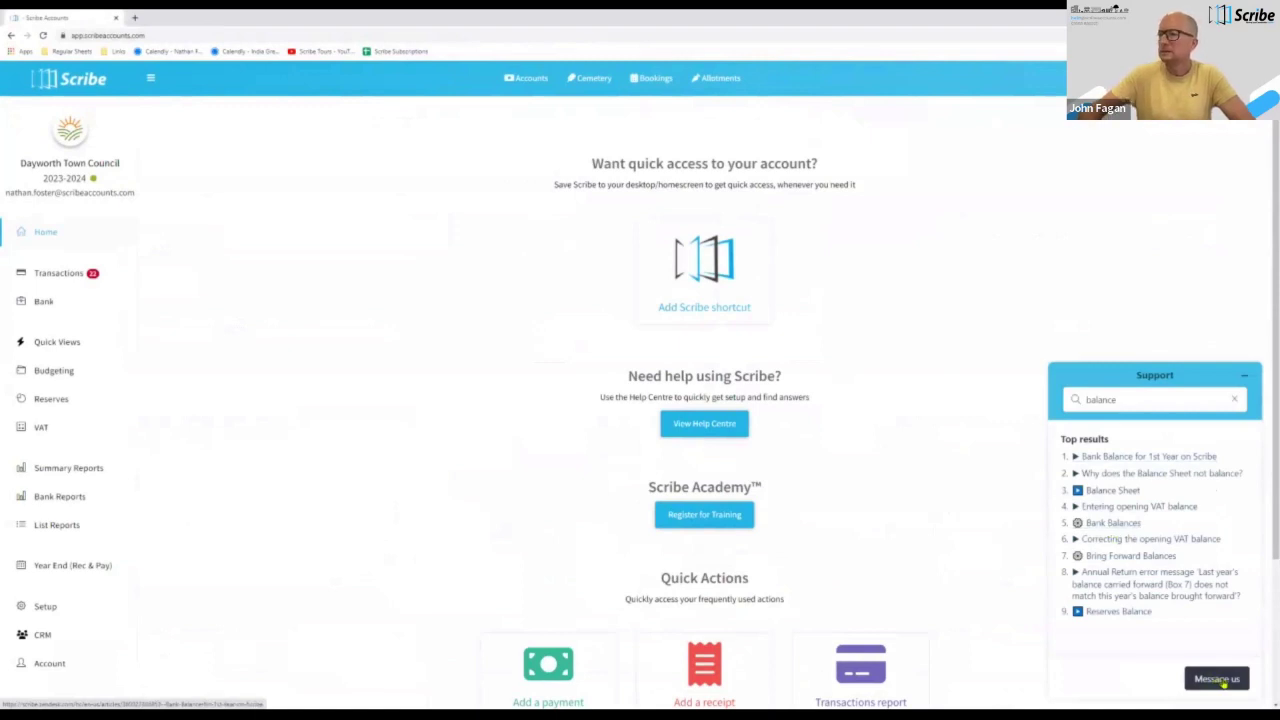
pyautogui.click(1220, 681)
pyautogui.moveTo(1259, 550); pyautogui.dragTo(1257, 580)
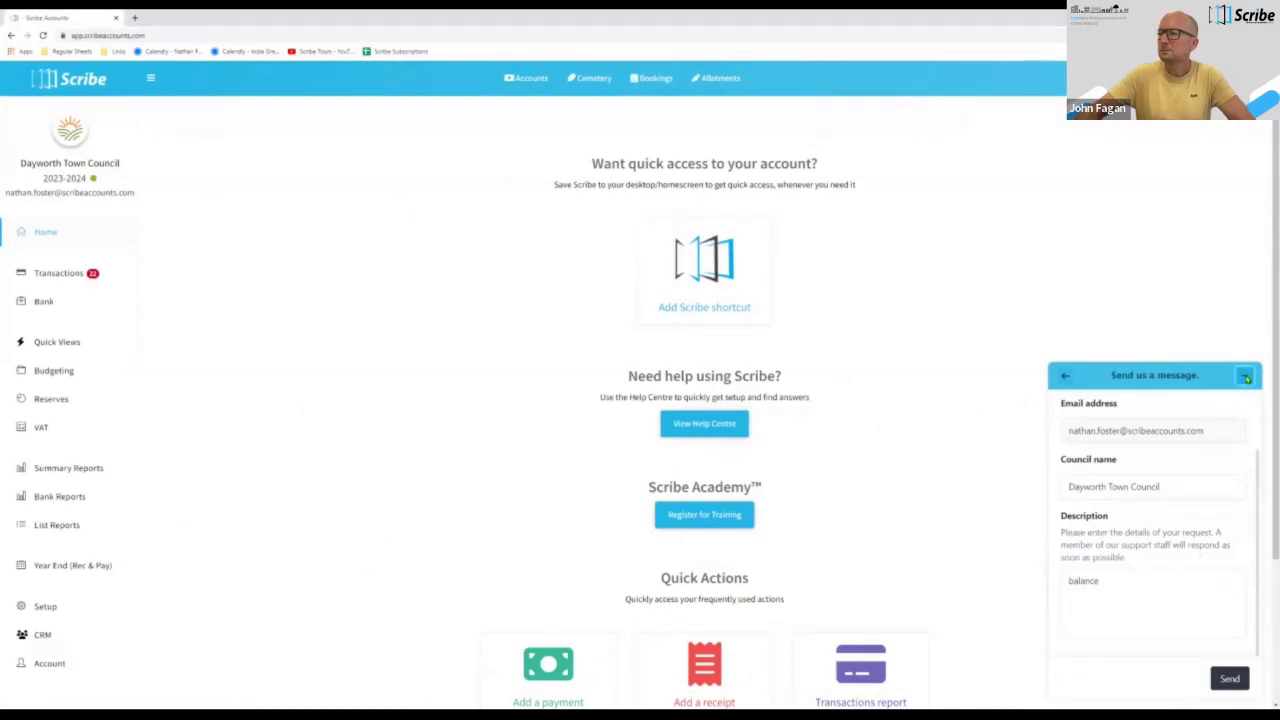
pyautogui.click(1244, 375)
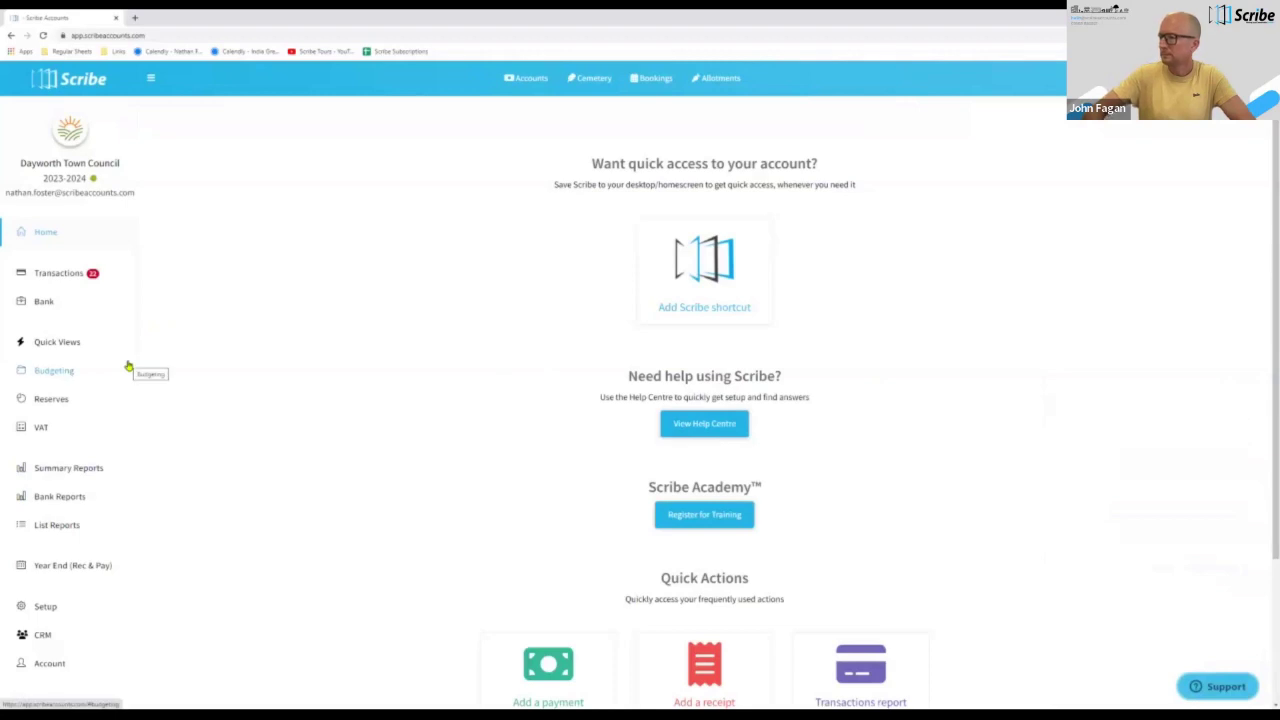
# Start a new payment from the Payments list and view the suppliers available for it.
pyautogui.click(27, 286)
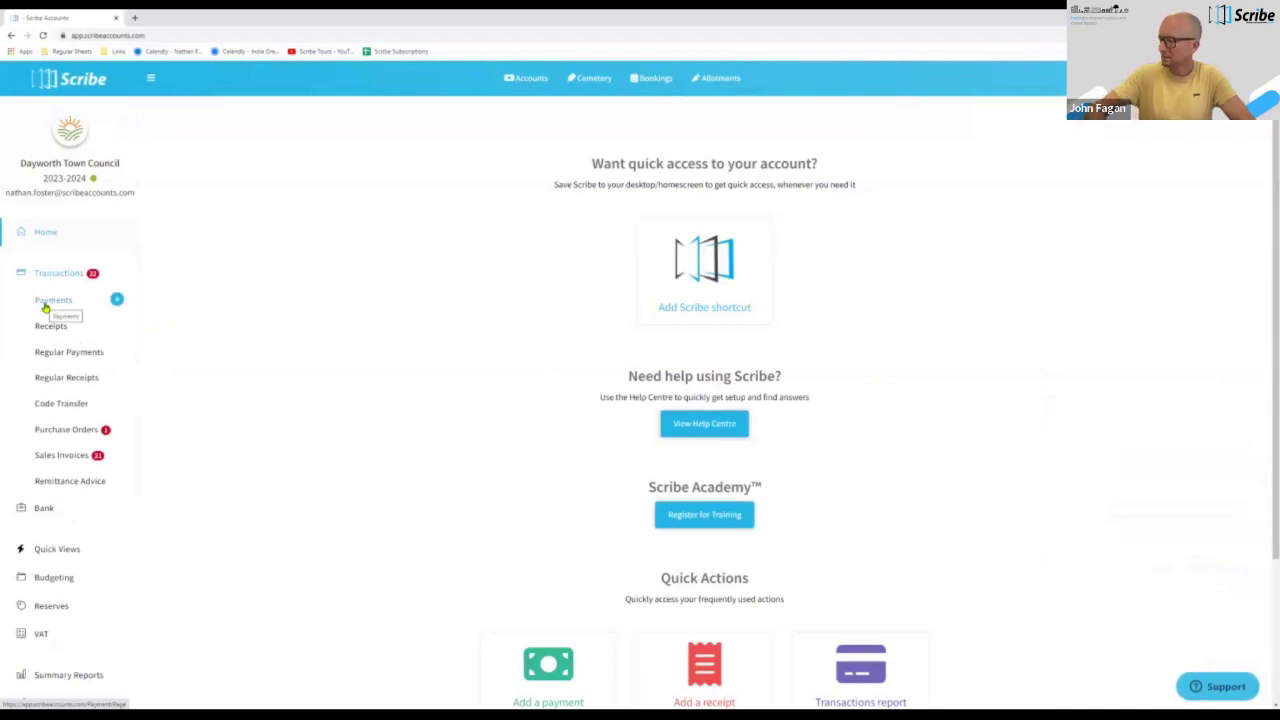
pyautogui.click(45, 302)
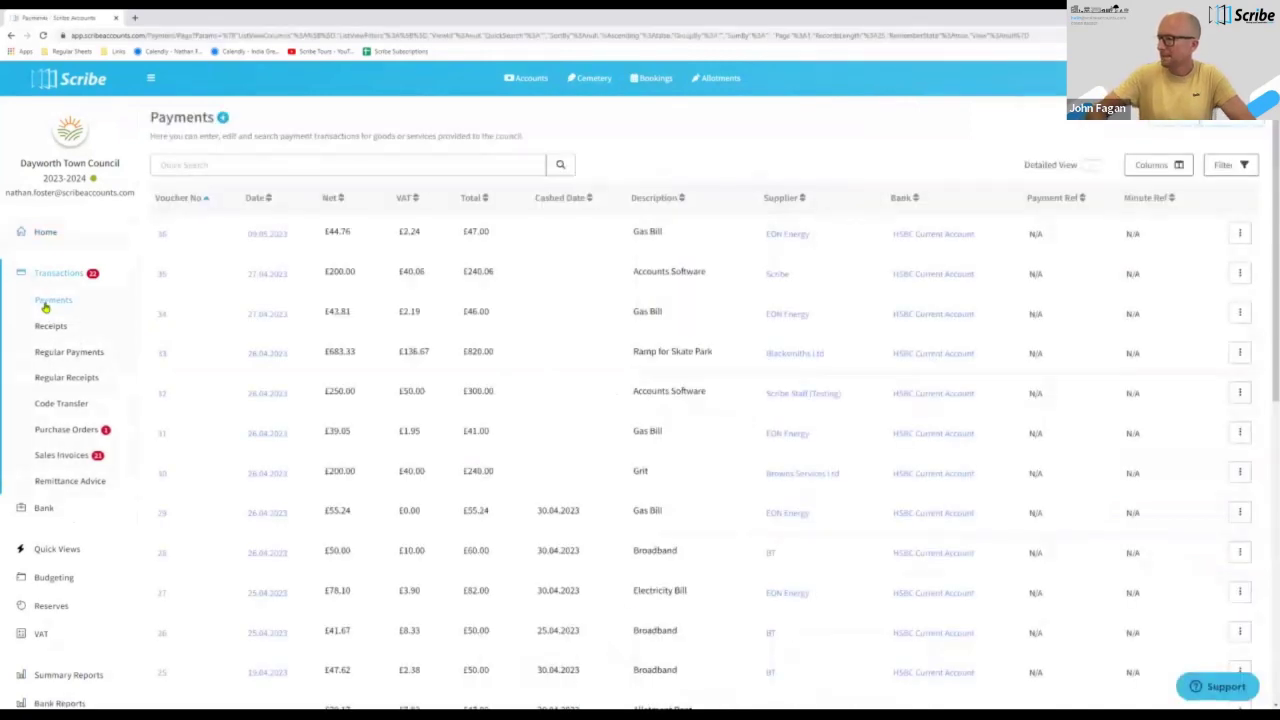
pyautogui.click(226, 121)
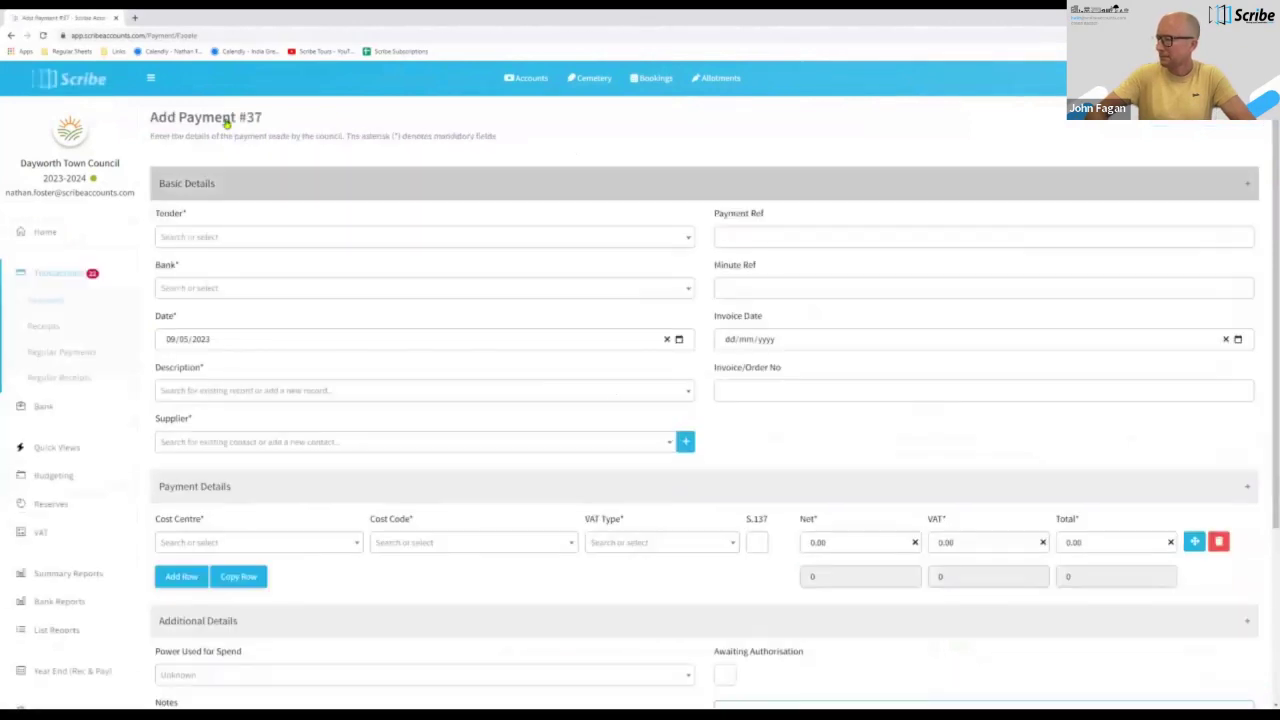
pyautogui.scroll(-1, 699, 270)
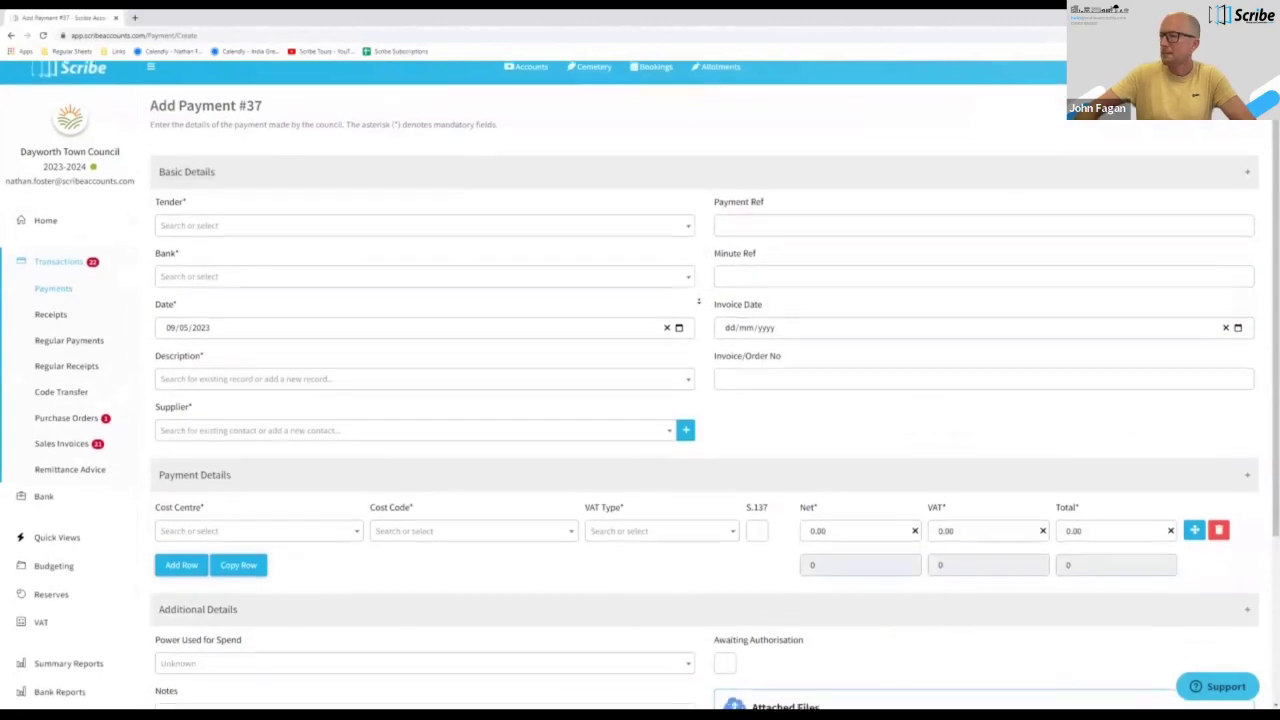
pyautogui.click(742, 213)
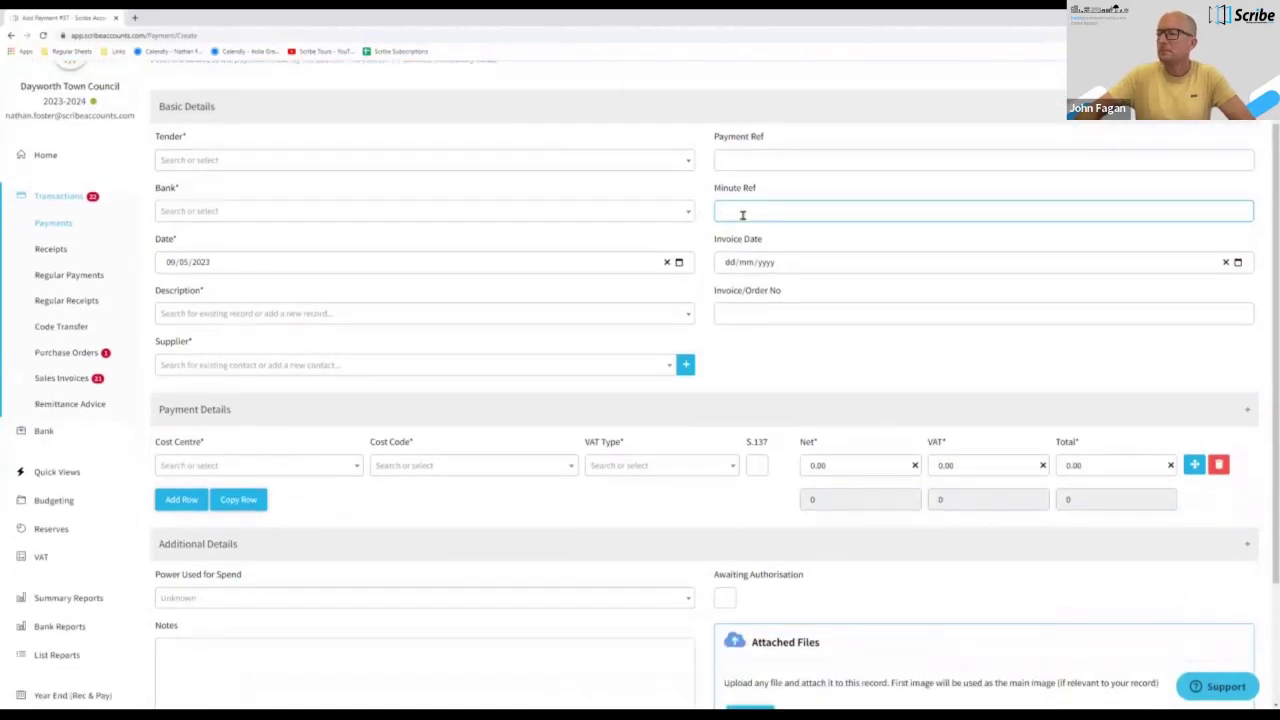
pyautogui.click(192, 369)
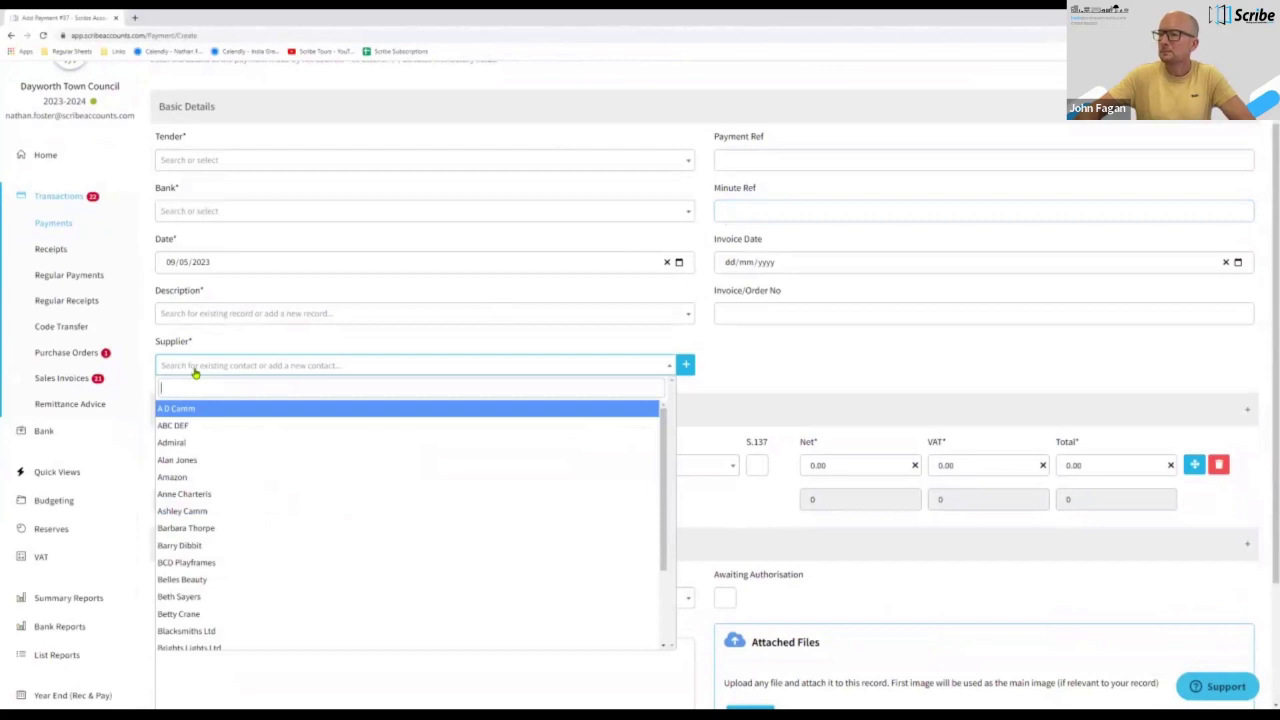
# Review the related records of a supplier's contact in the CRM, and return to a new payment form.
pyautogui.click(241, 341)
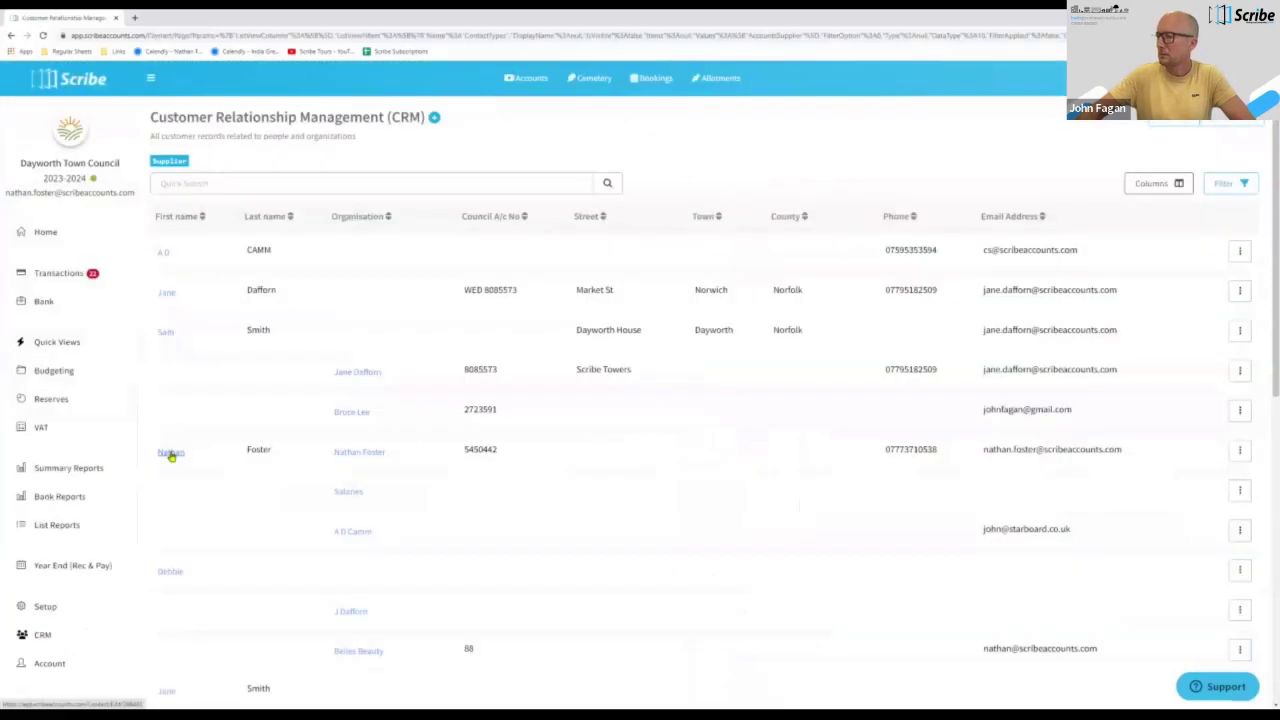
pyautogui.click(171, 454)
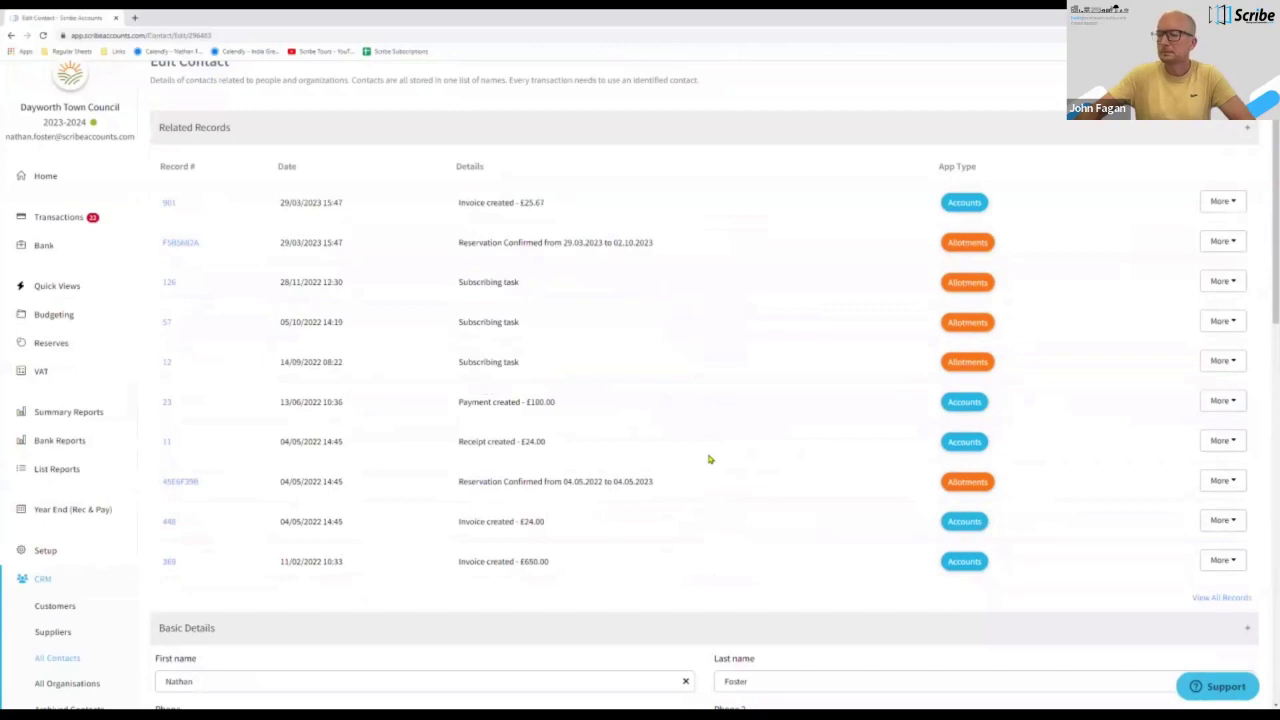
pyautogui.click(116, 248)
pyautogui.click(116, 244)
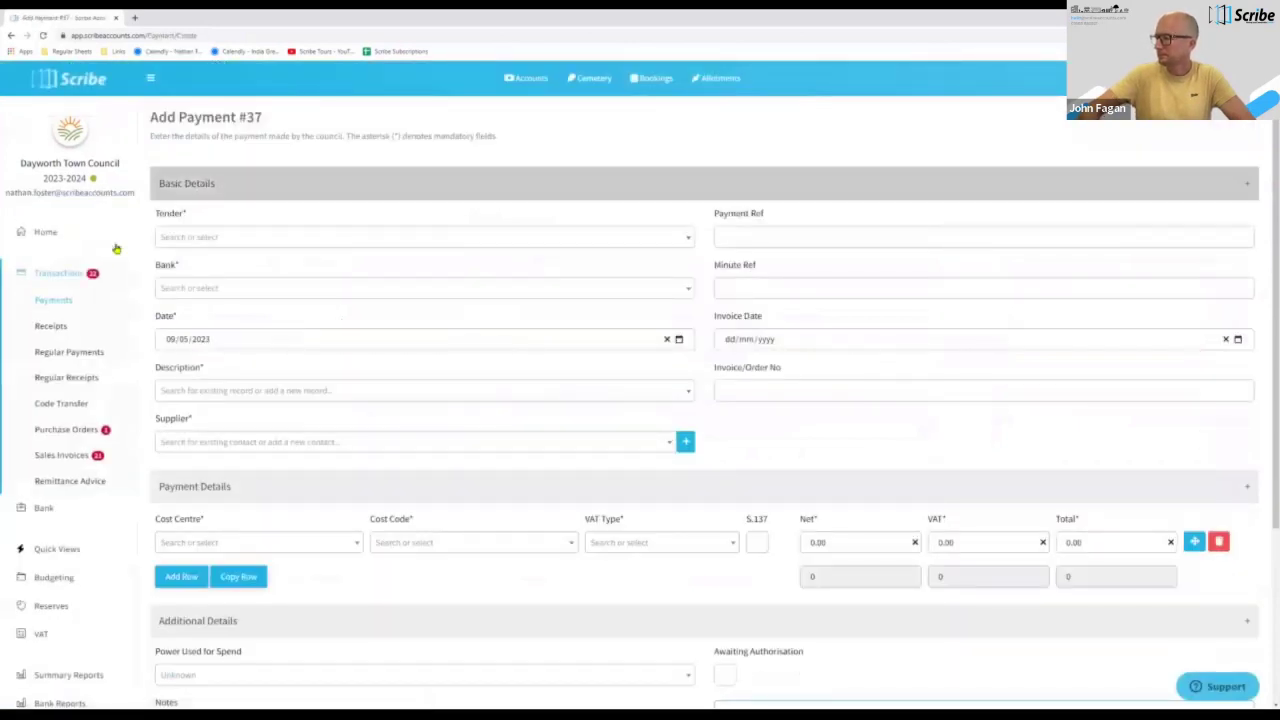
# Set the first payment line to cost centre 01 Income and cost code Interest, and add two more payment rows.
pyautogui.scroll(-3, 741, 454)
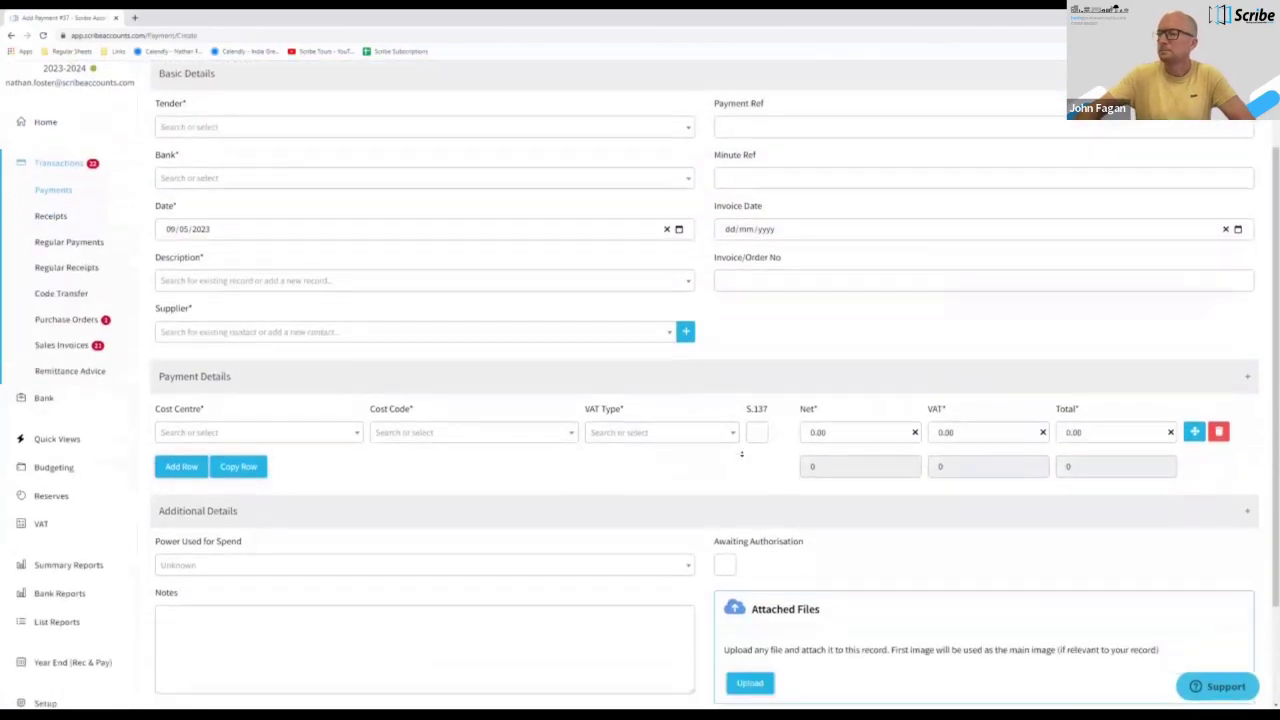
pyautogui.scroll(-1, 741, 454)
pyautogui.click(271, 311)
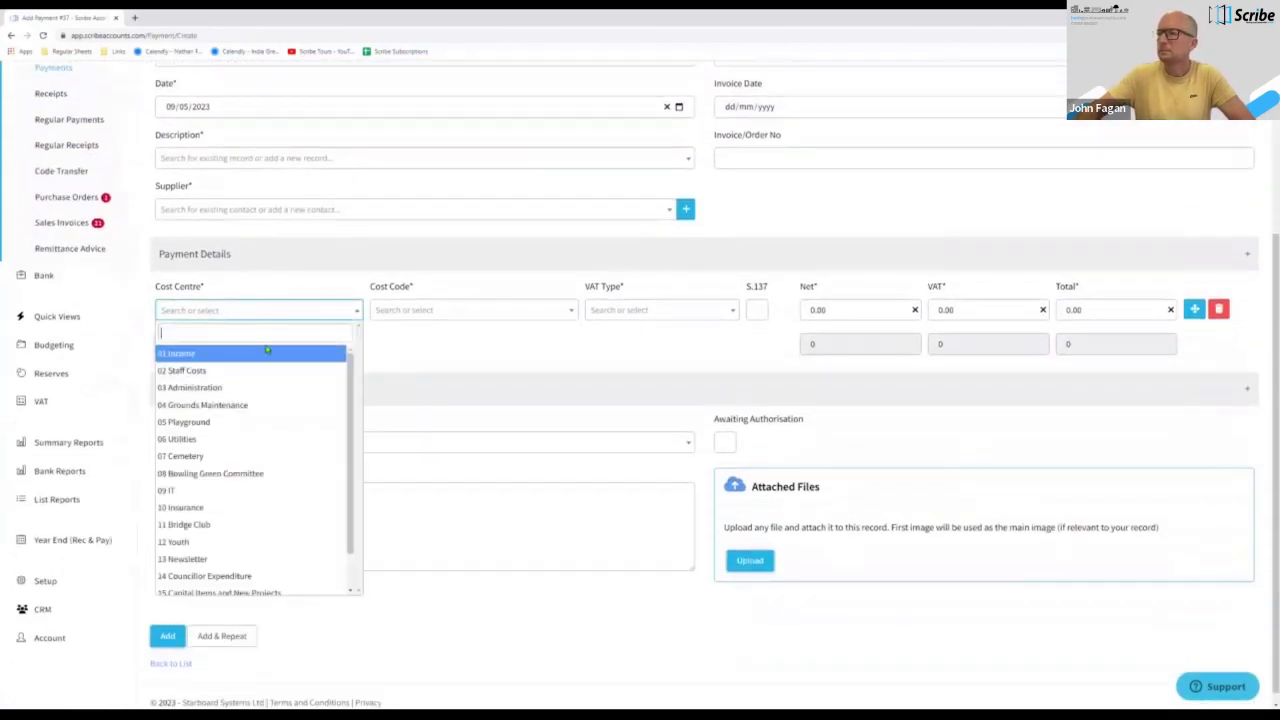
pyautogui.click(267, 364)
pyautogui.click(397, 312)
pyautogui.click(420, 404)
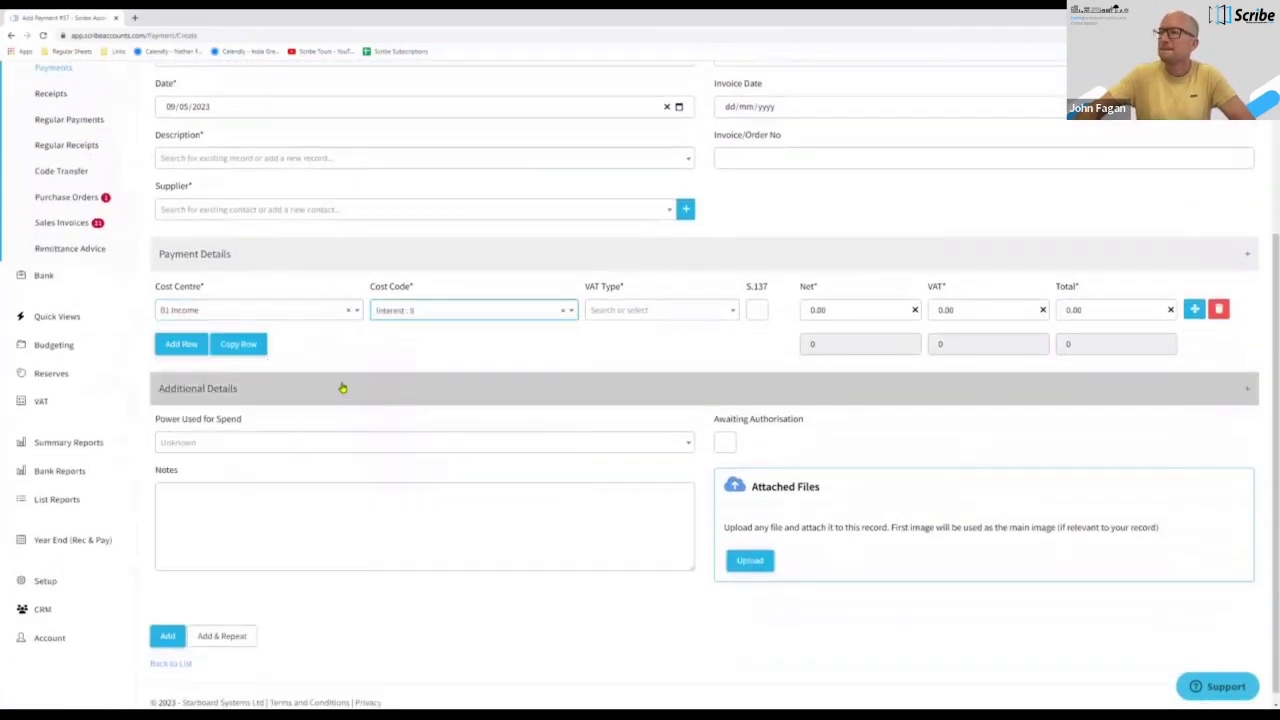
pyautogui.click(181, 343)
pyautogui.click(182, 378)
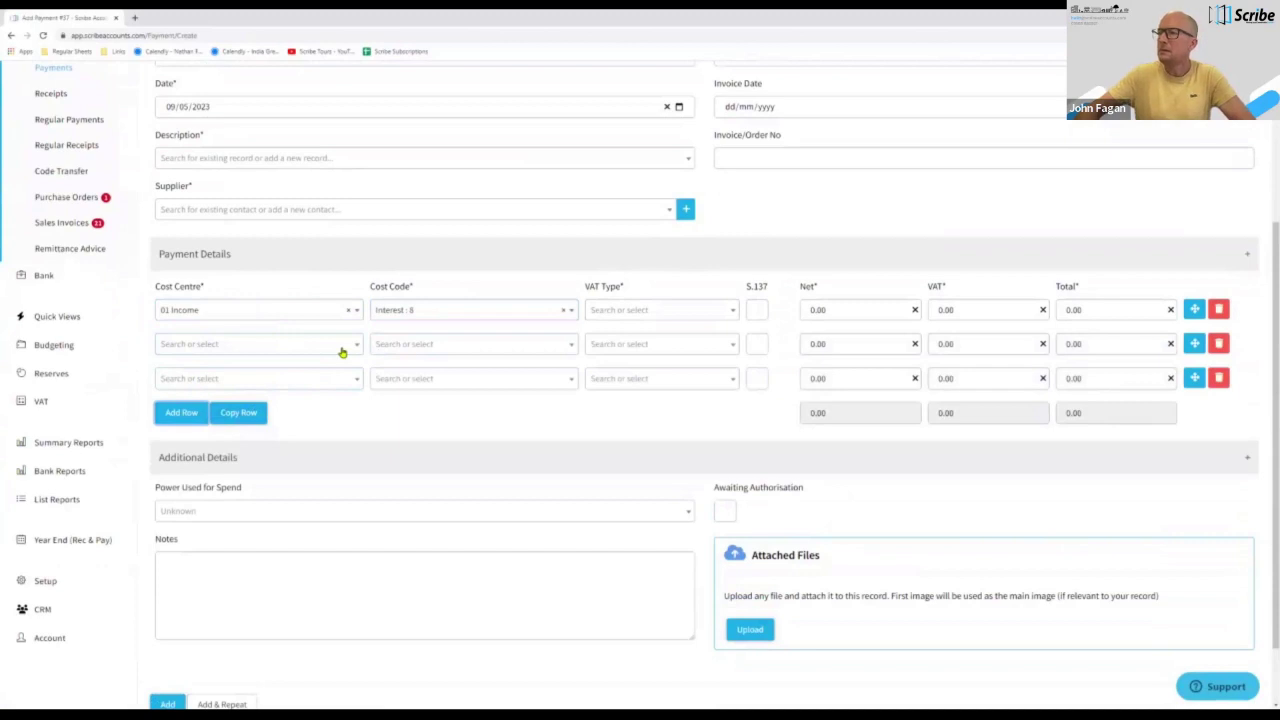
# Examine the legal powers offered under Power Used for Spend without choosing one.
pyautogui.scroll(-1, 406, 457)
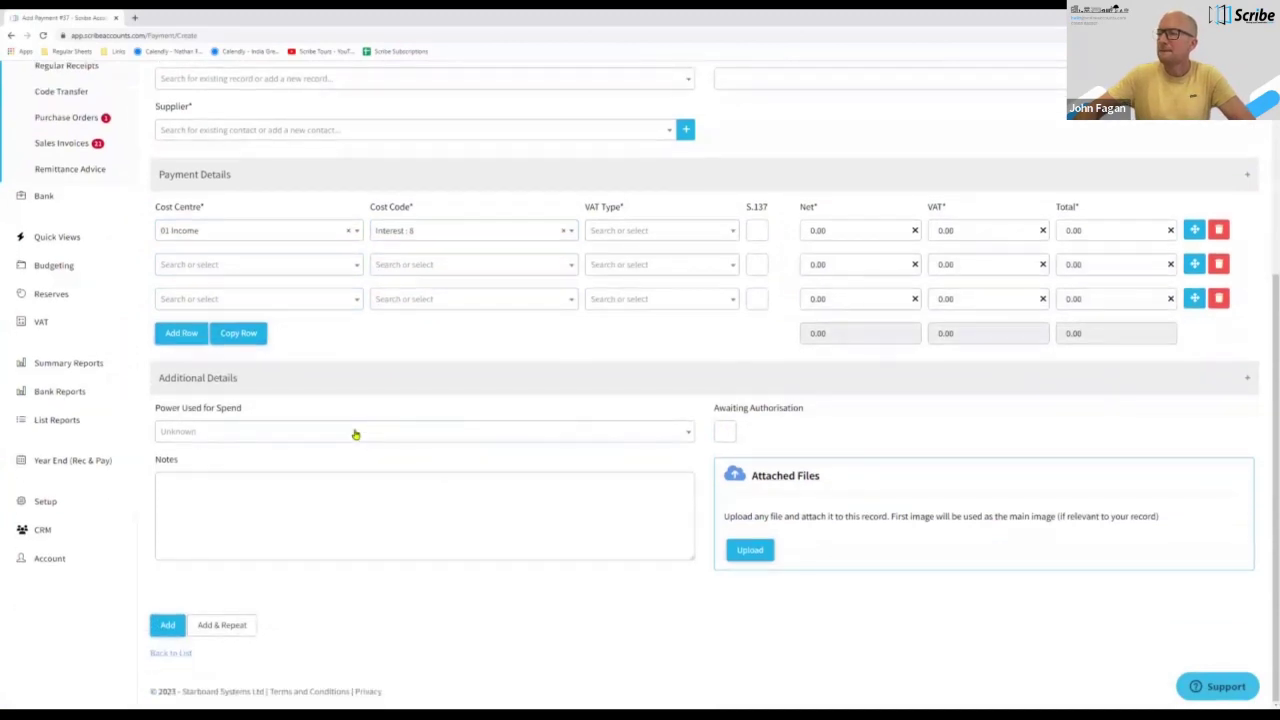
pyautogui.click(355, 434)
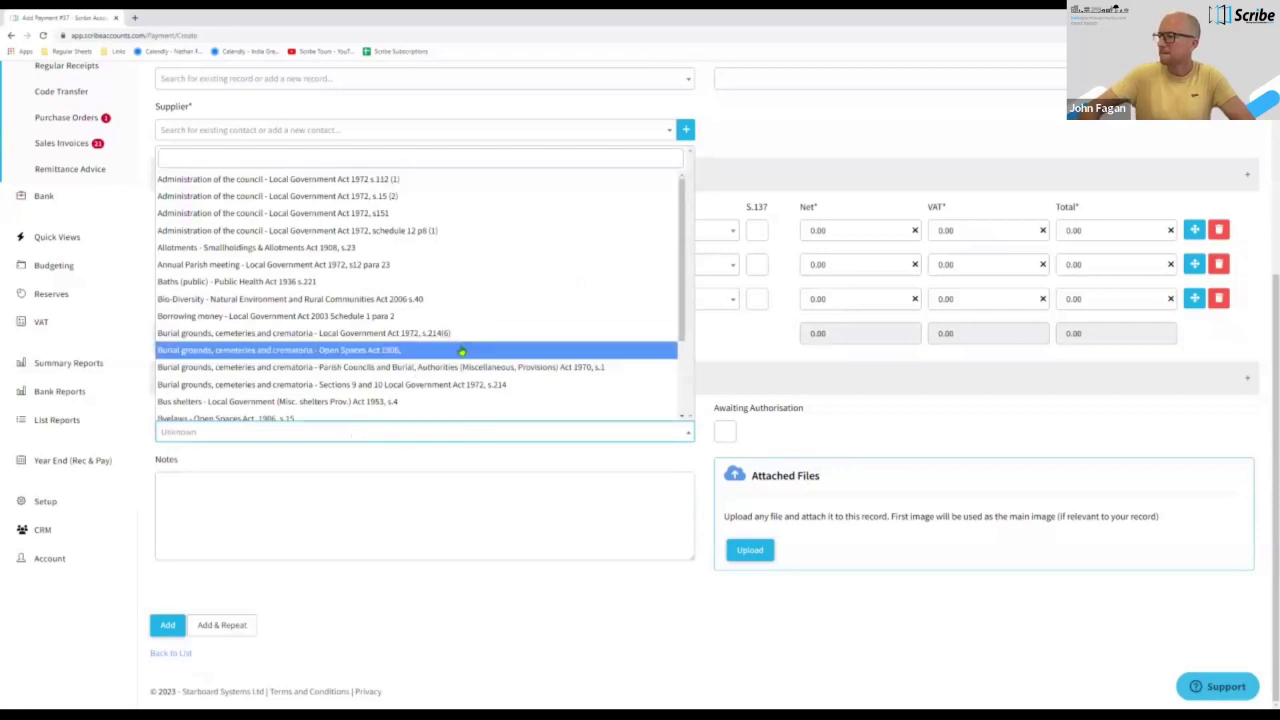
pyautogui.click(731, 438)
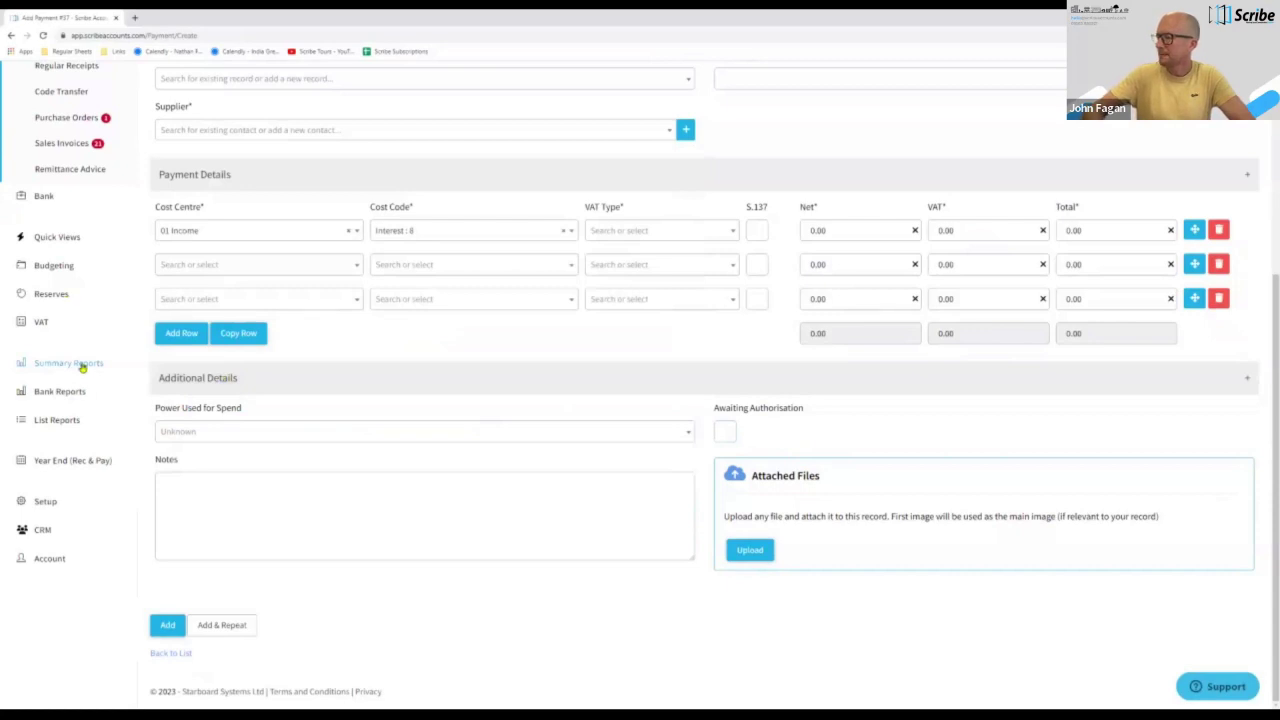
# View the Sales Invoices list and the actions available for the outstanding £113.75 Venue Hire invoice.
pyautogui.scroll(3, 82, 366)
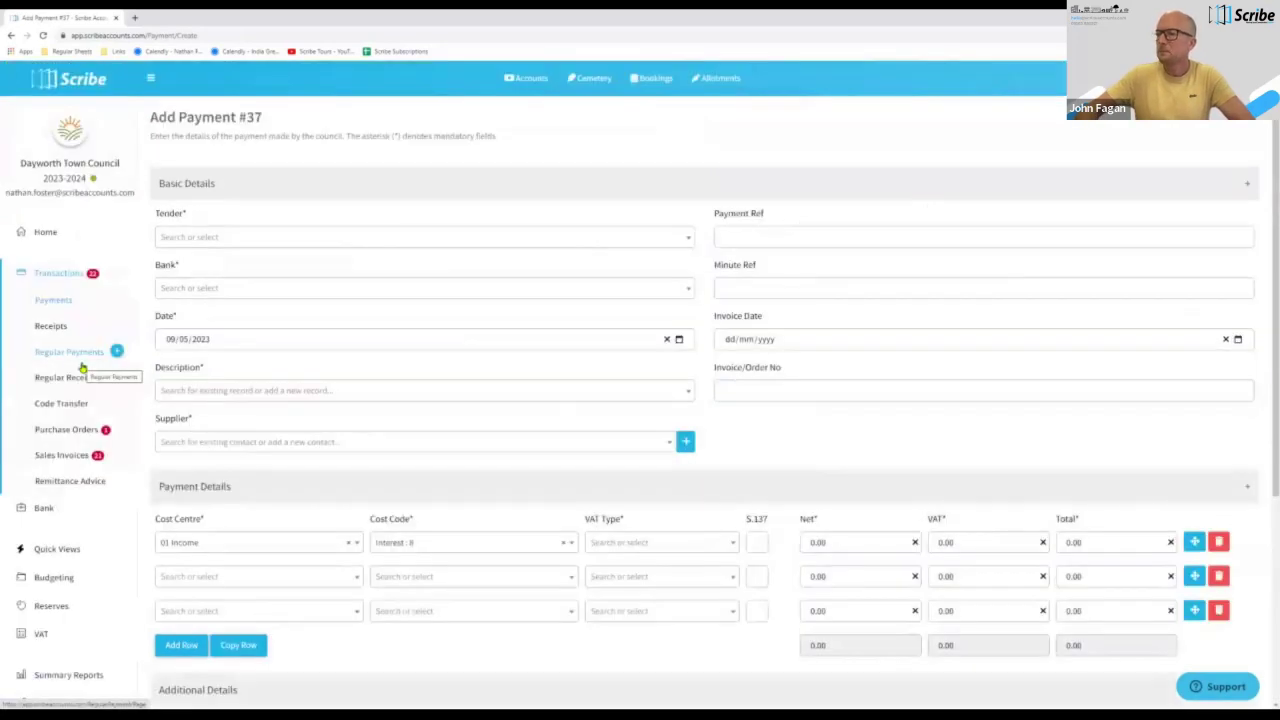
pyautogui.click(79, 462)
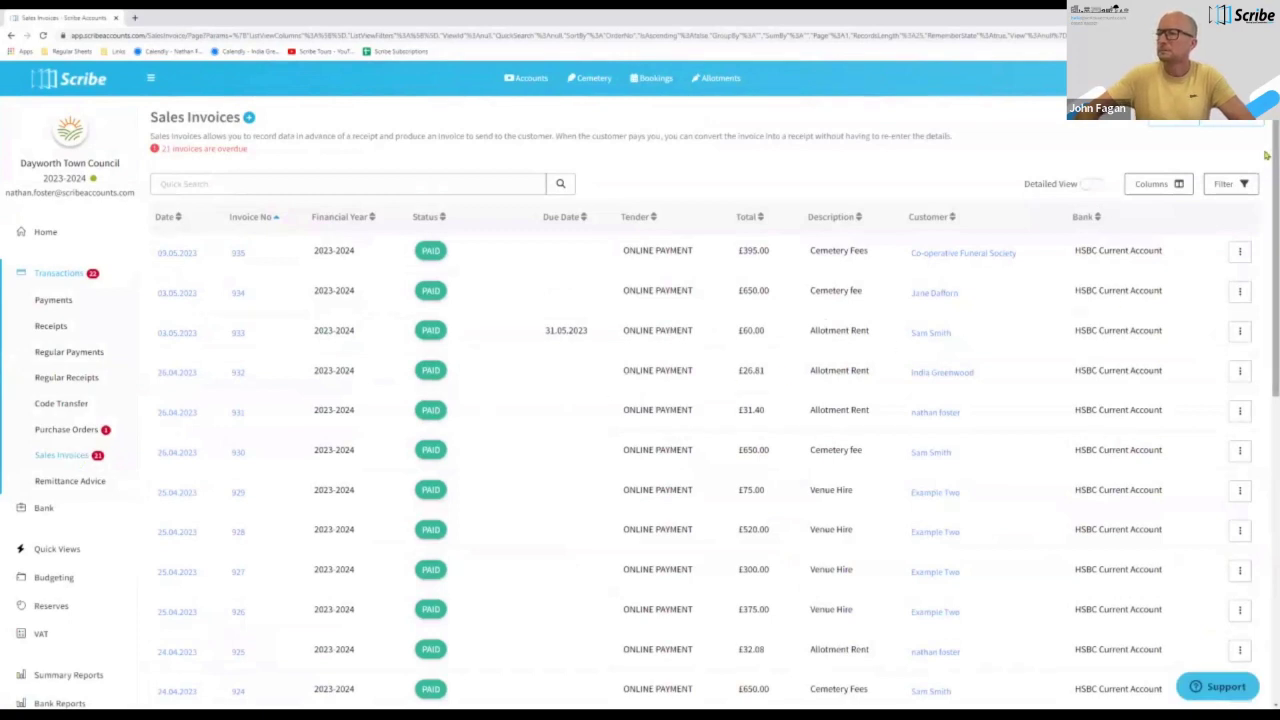
pyautogui.click(1226, 124)
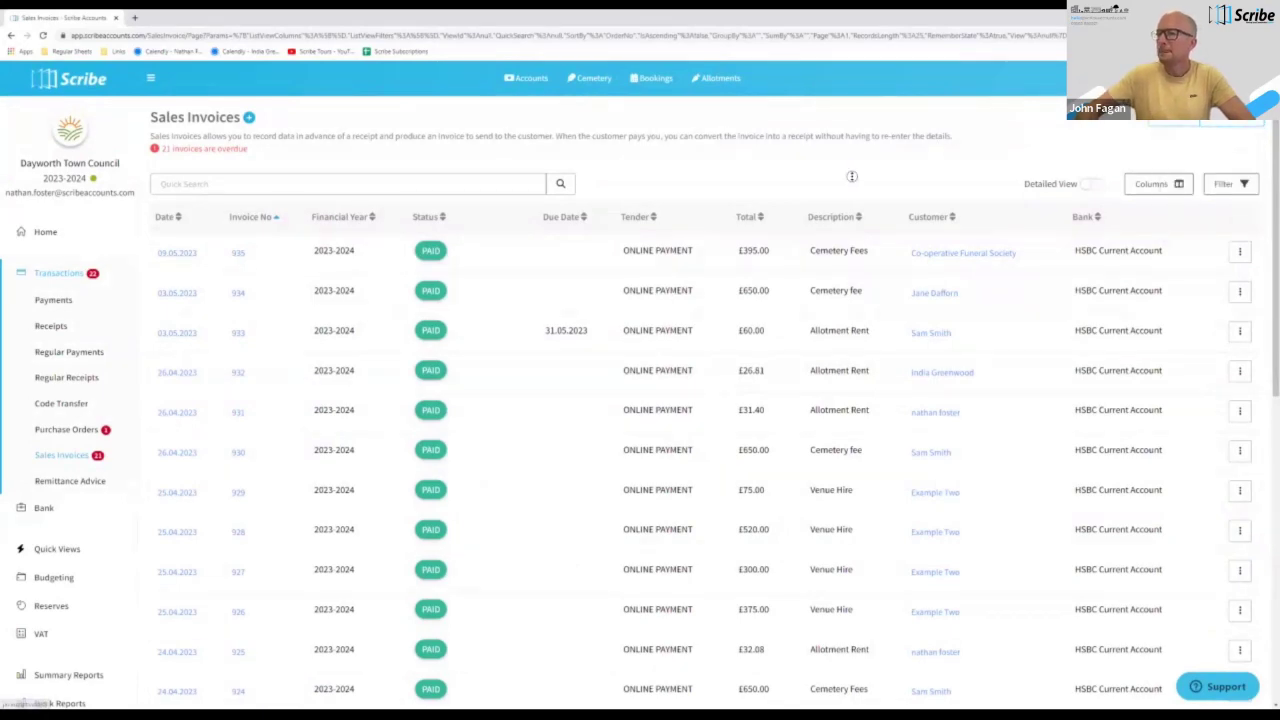
pyautogui.scroll(-1, 853, 205)
pyautogui.scroll(-6, 853, 205)
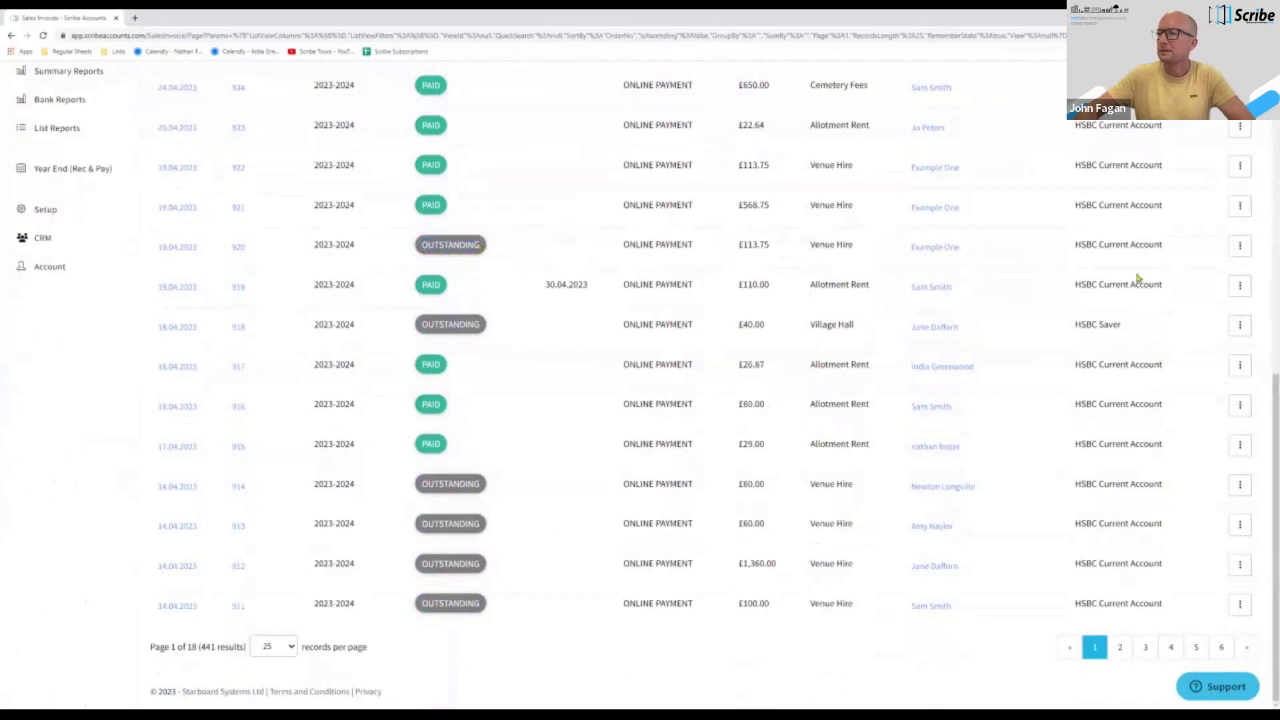
pyautogui.click(1239, 245)
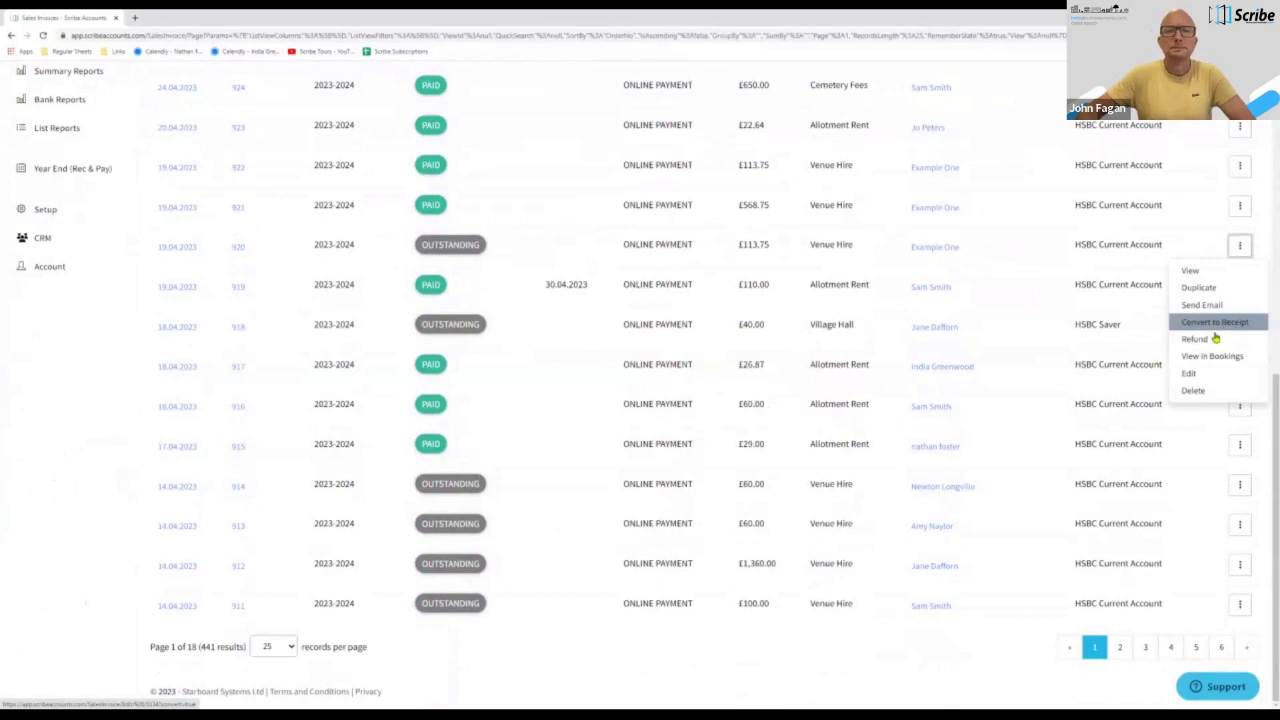
pyautogui.scroll(6, 661, 320)
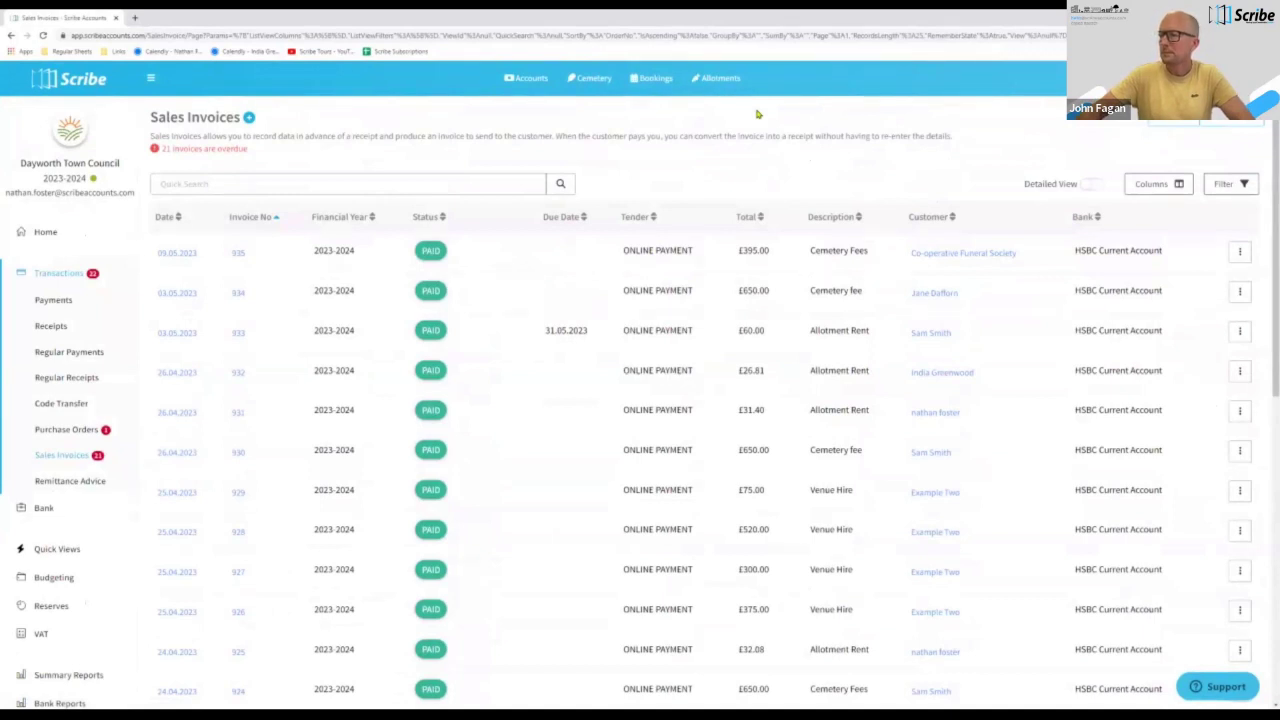
# Display the Budgeting Report and enlarge it to examine last year's and current year's budget and actual figures.
pyautogui.click(66, 272)
pyautogui.scroll(-1, 104, 265)
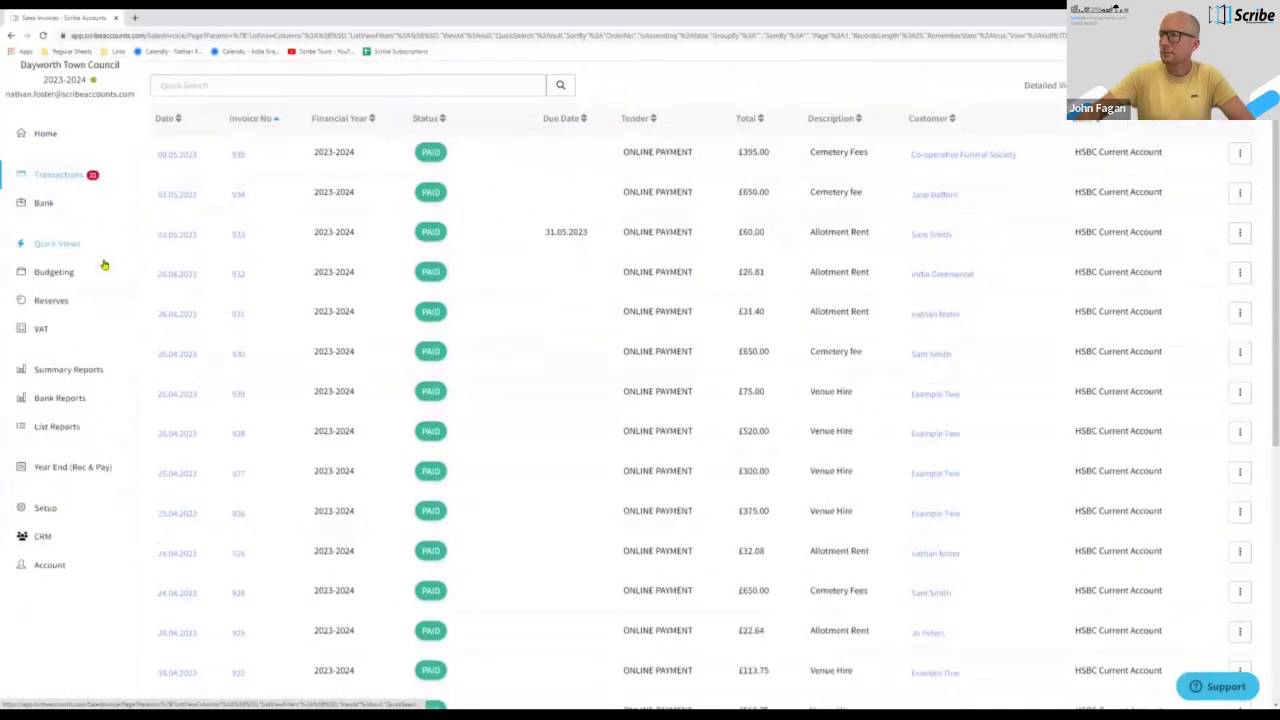
pyautogui.click(70, 276)
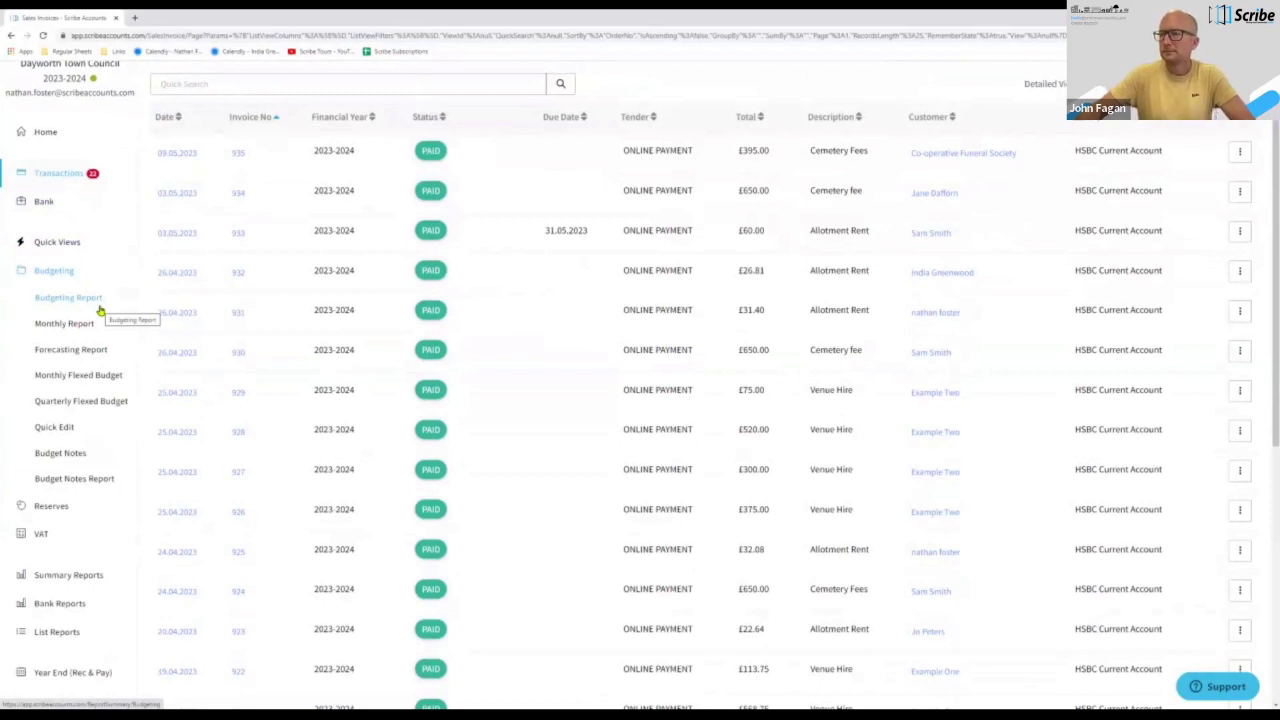
pyautogui.click(99, 309)
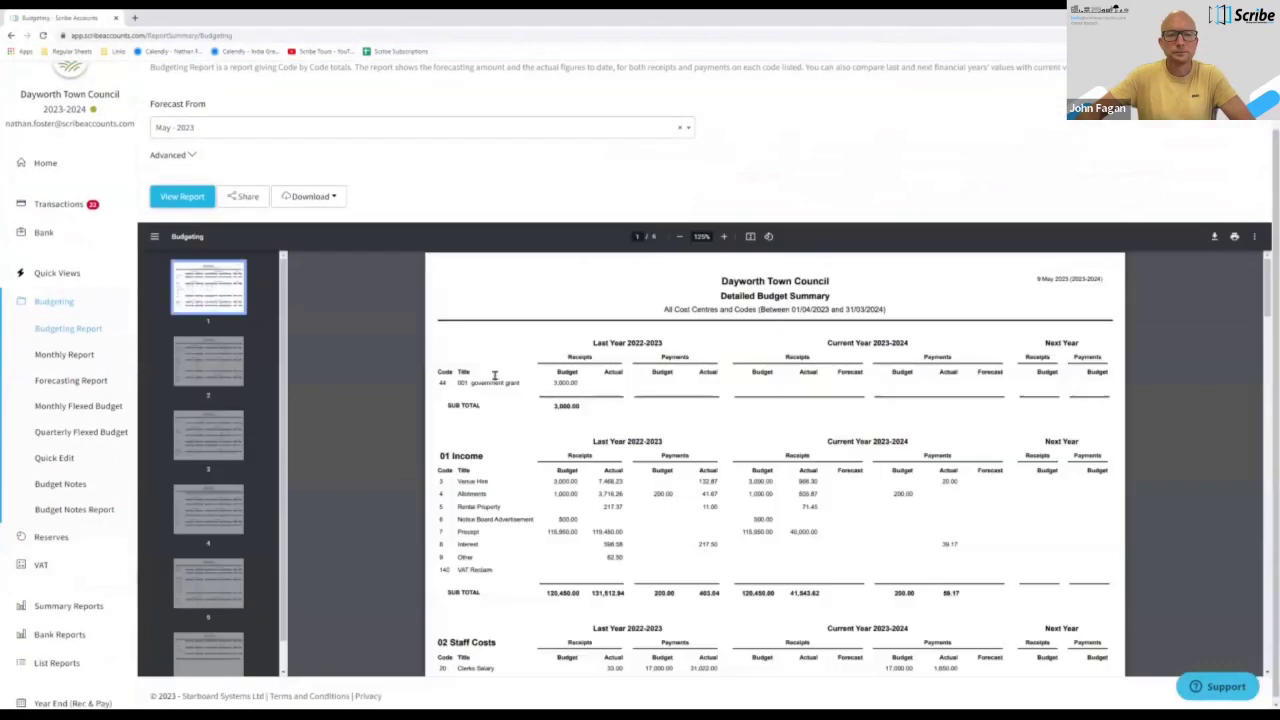
pyautogui.click(723, 236)
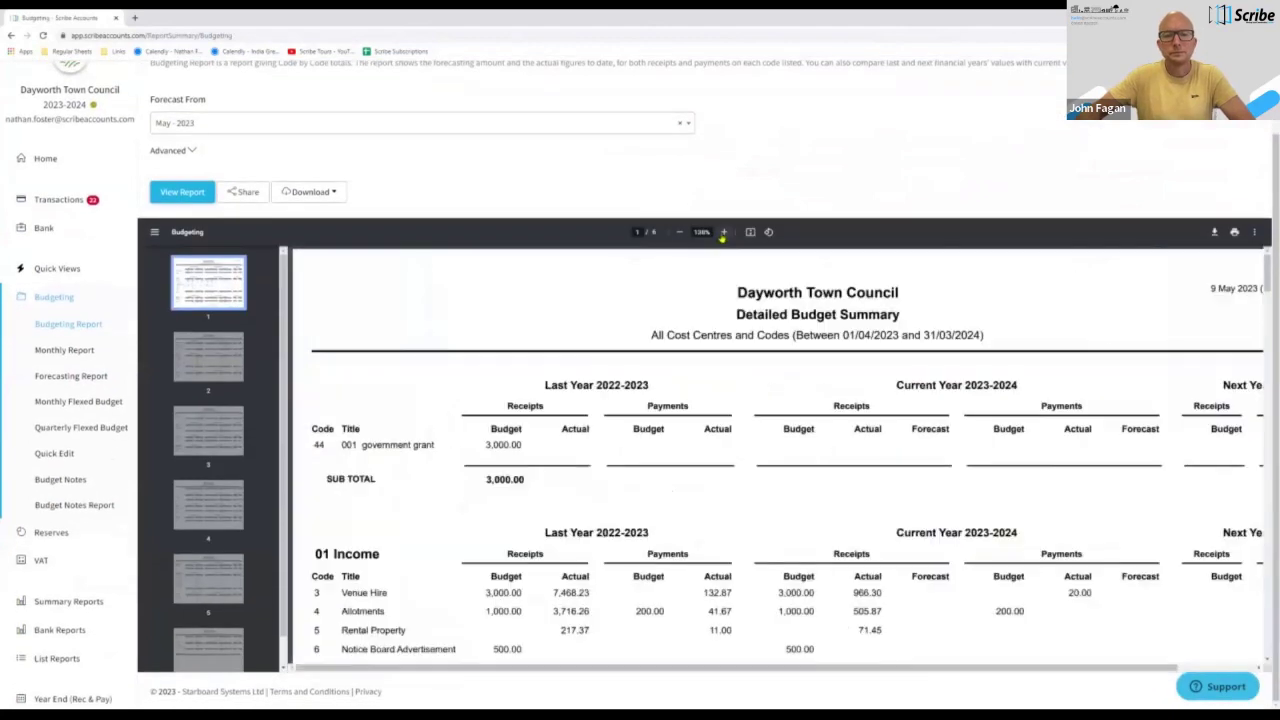
pyautogui.click(750, 232)
pyautogui.scroll(-2, 818, 346)
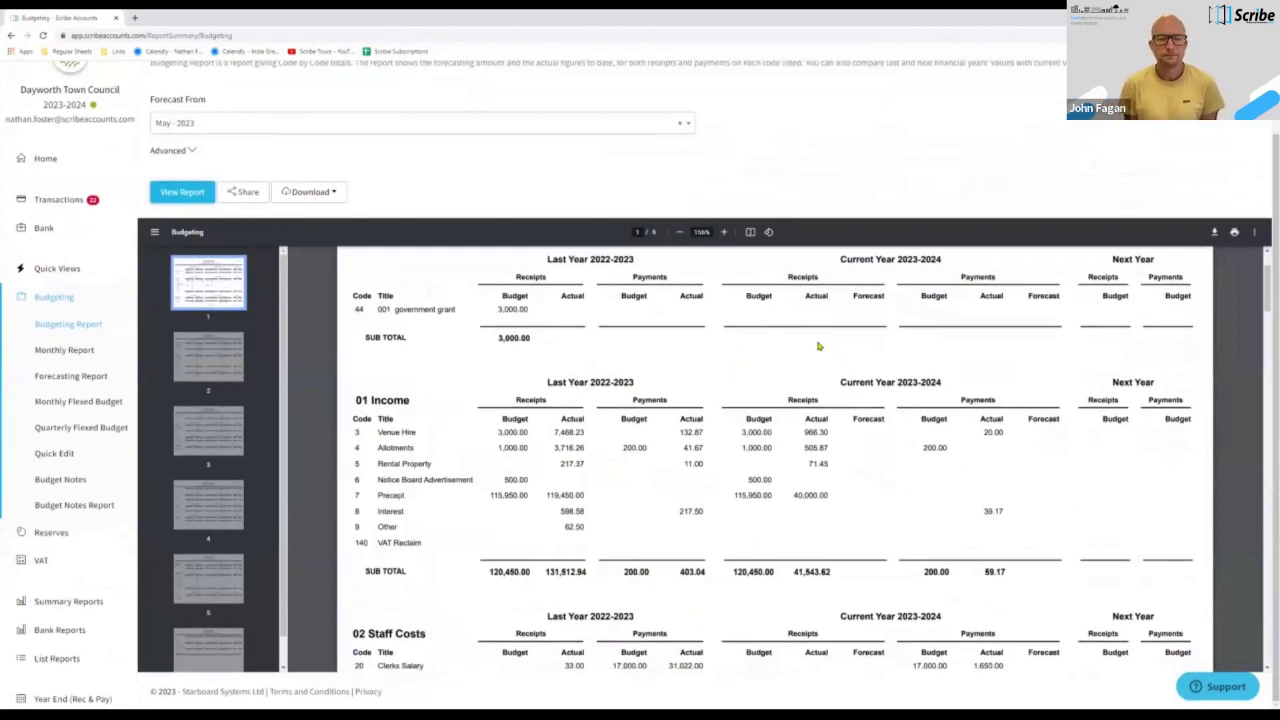
# Display the Reserves Balance report and enlarge it to examine the capital and earmarked reserves.
pyautogui.click(76, 355)
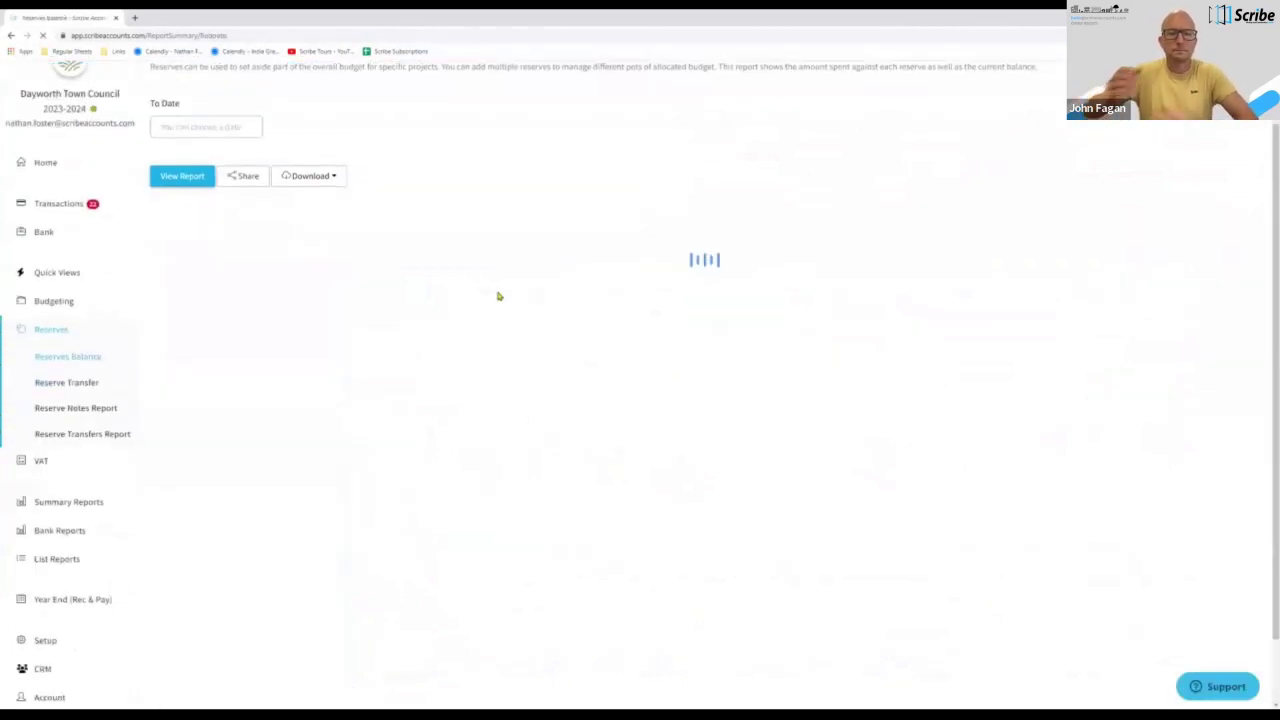
pyautogui.scroll(-1, 777, 340)
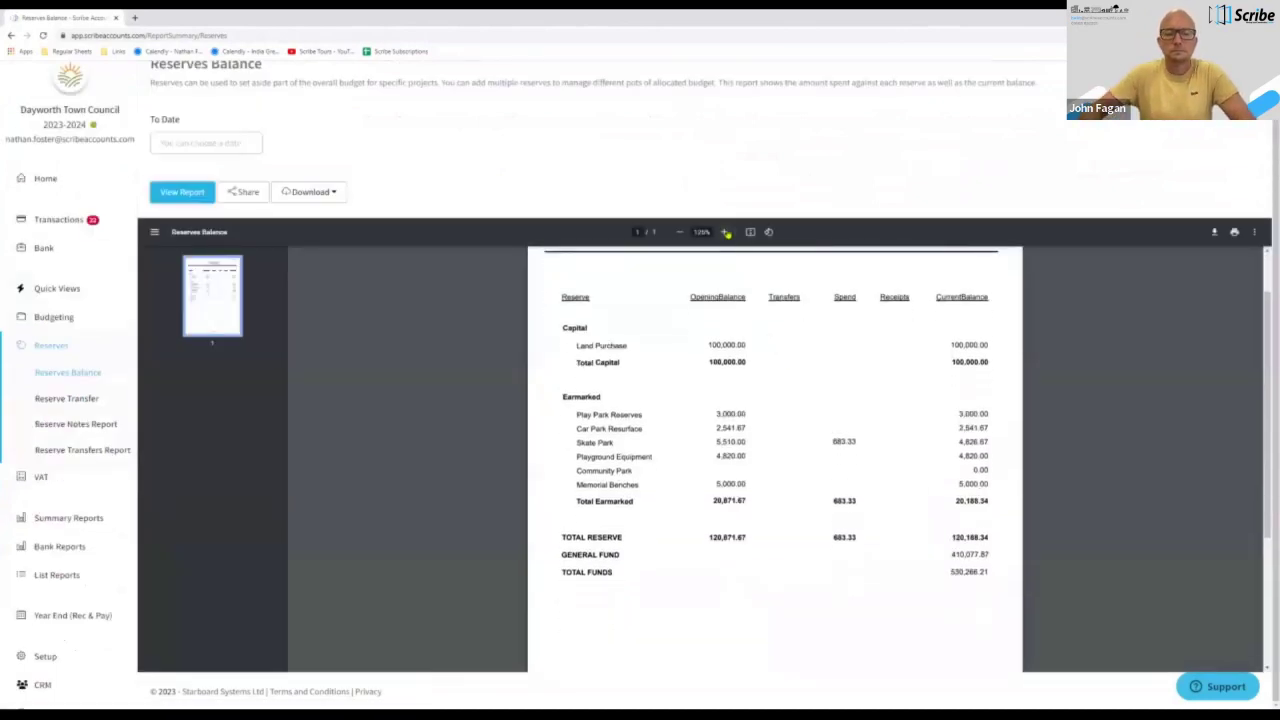
pyautogui.scroll(-1, 790, 320)
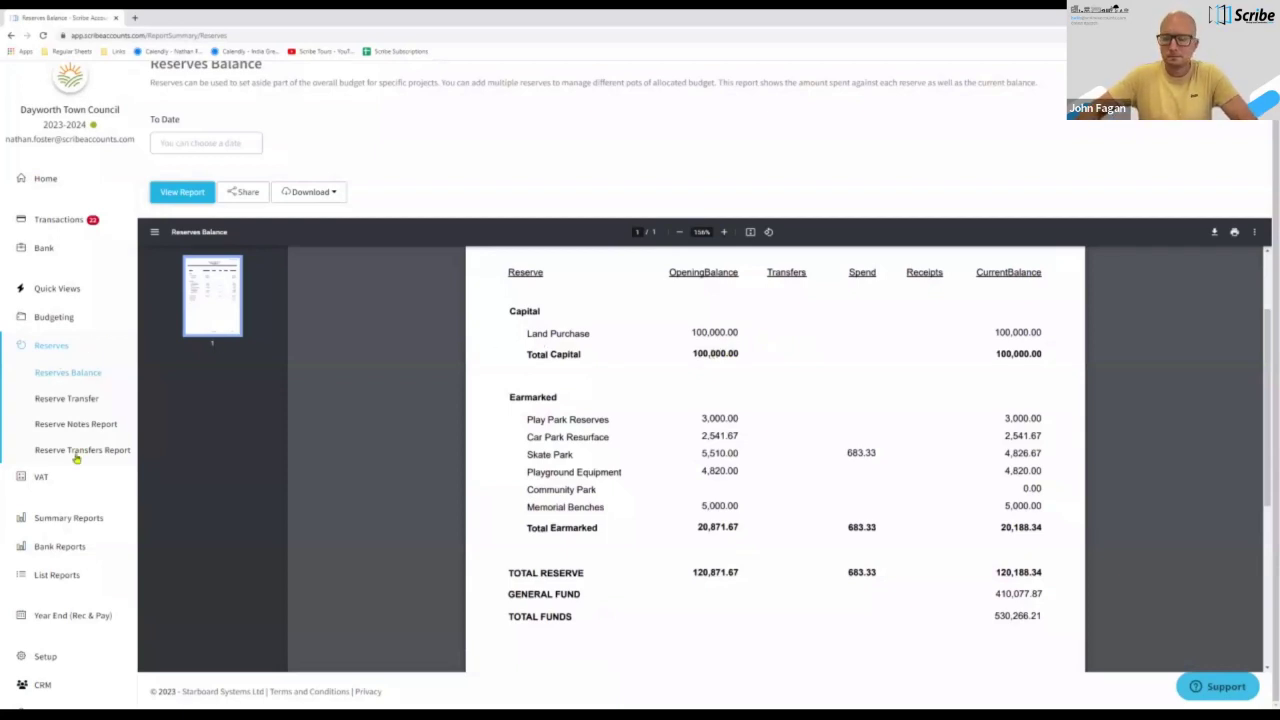
# Generate the VAT Form 126 report without date limits and review its schedule down to the claimable amount.
pyautogui.click(45, 476)
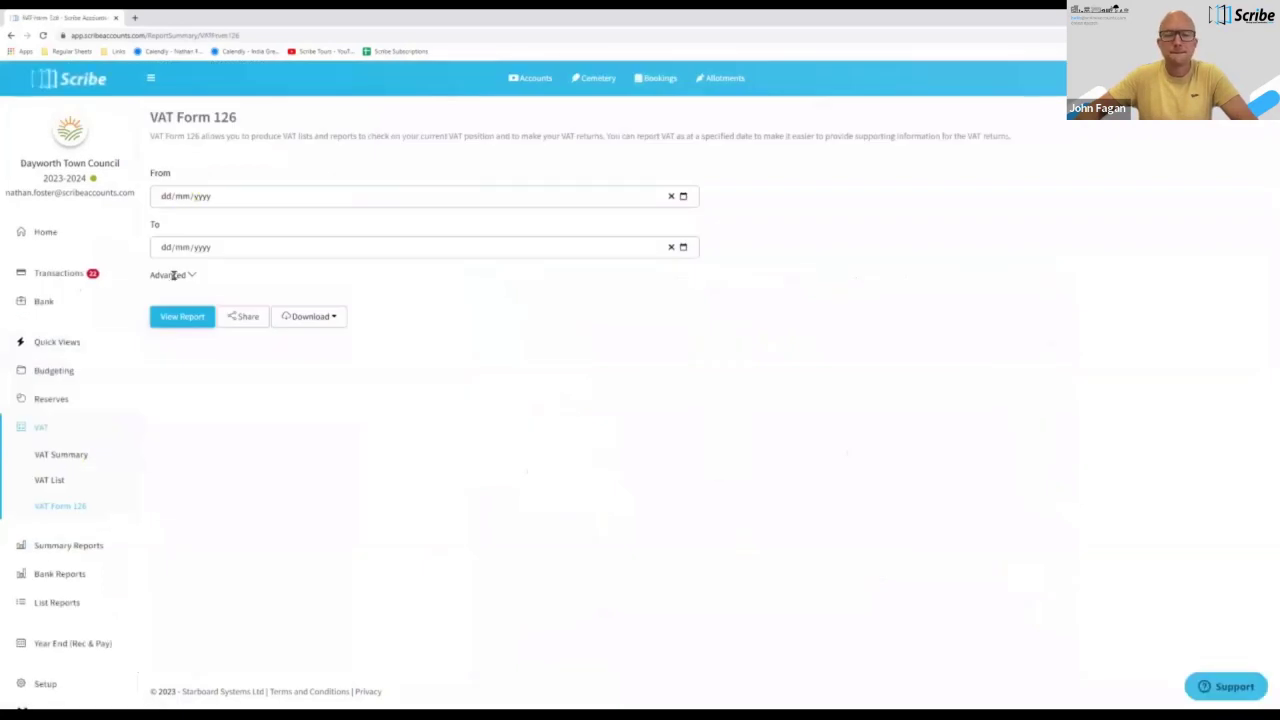
pyautogui.click(199, 322)
pyautogui.scroll(-2, 846, 246)
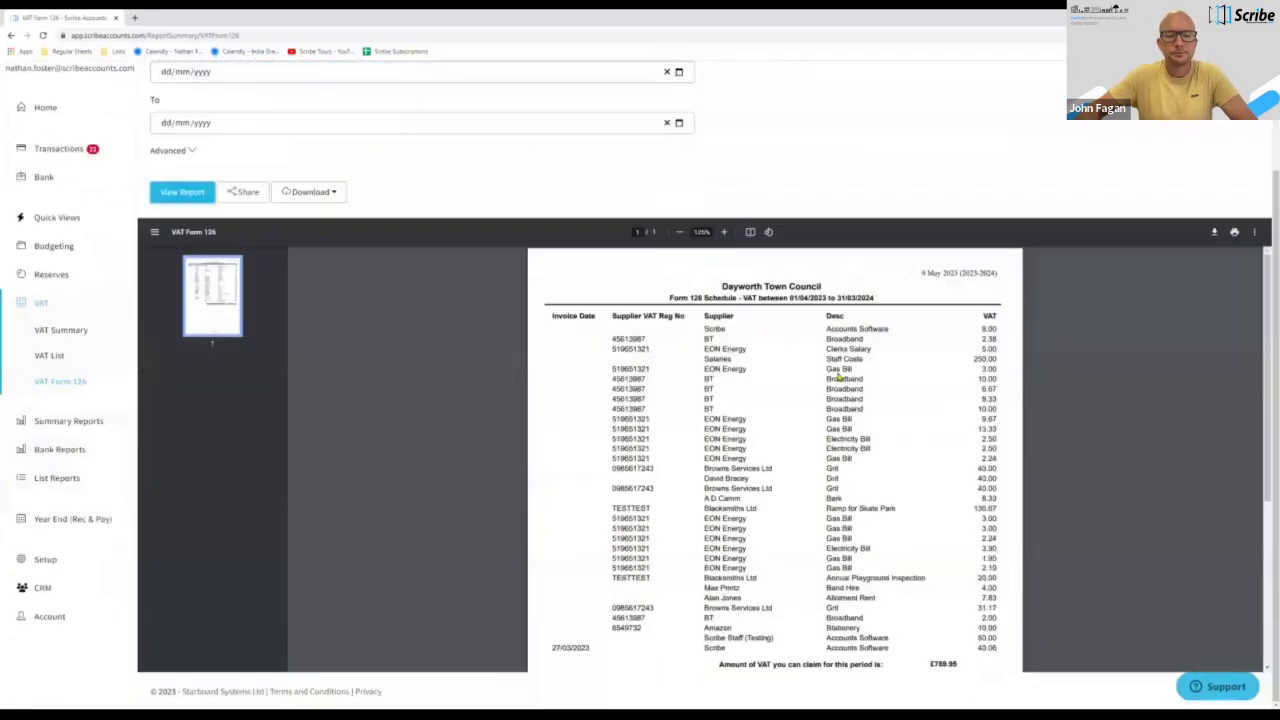
pyautogui.scroll(-1, 775, 327)
pyautogui.scroll(2, 775, 327)
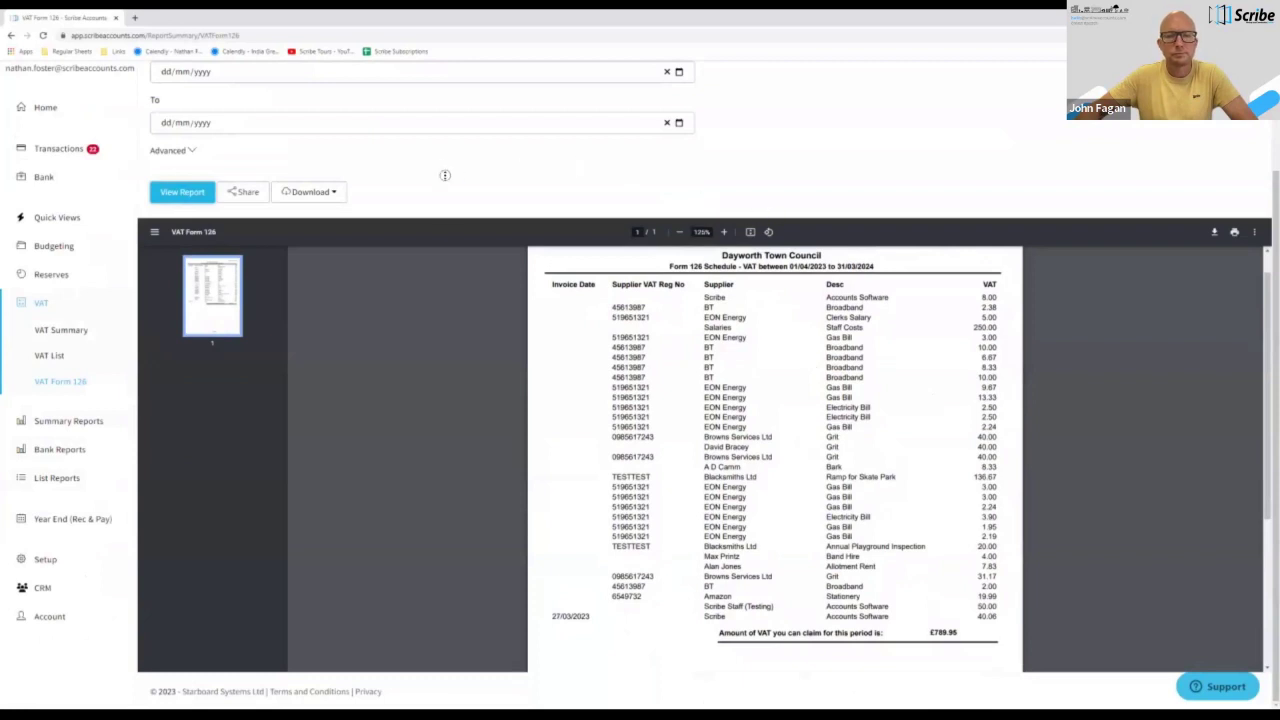
# Display the year-end Annual Return report for receipts and payments and enlarge its table of boxes 1 to 10.
pyautogui.click(72, 349)
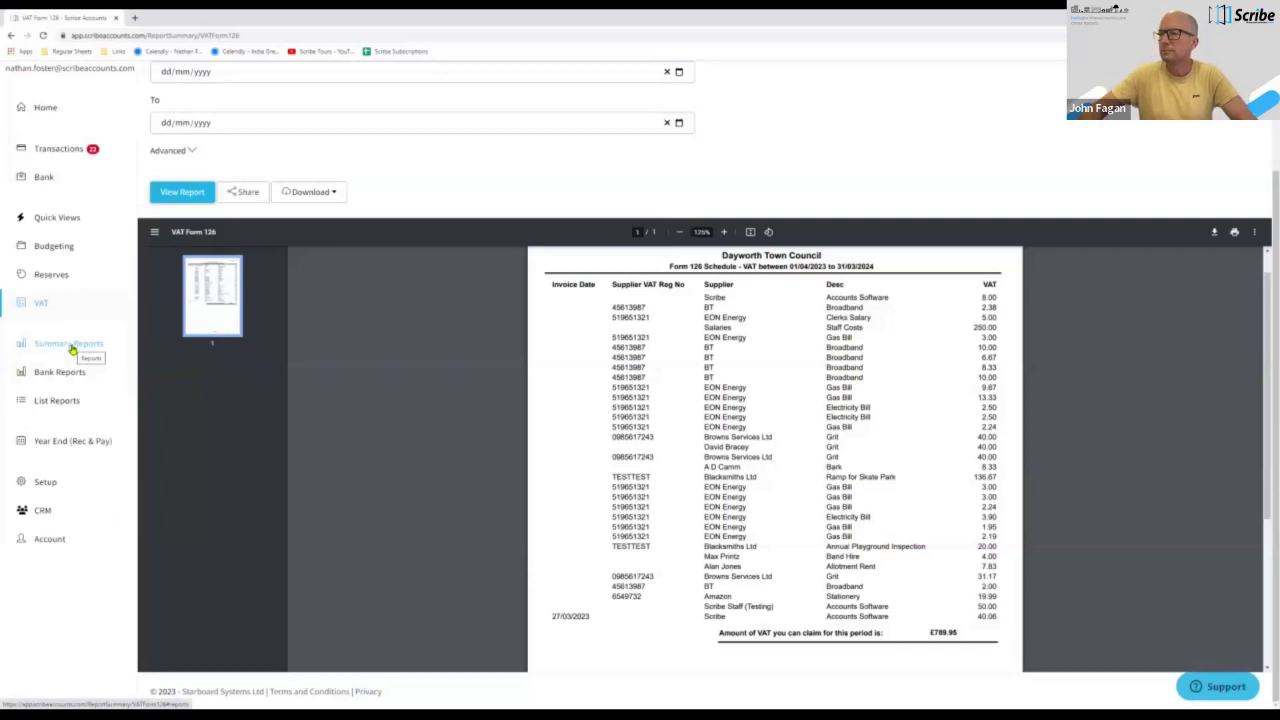
pyautogui.click(65, 441)
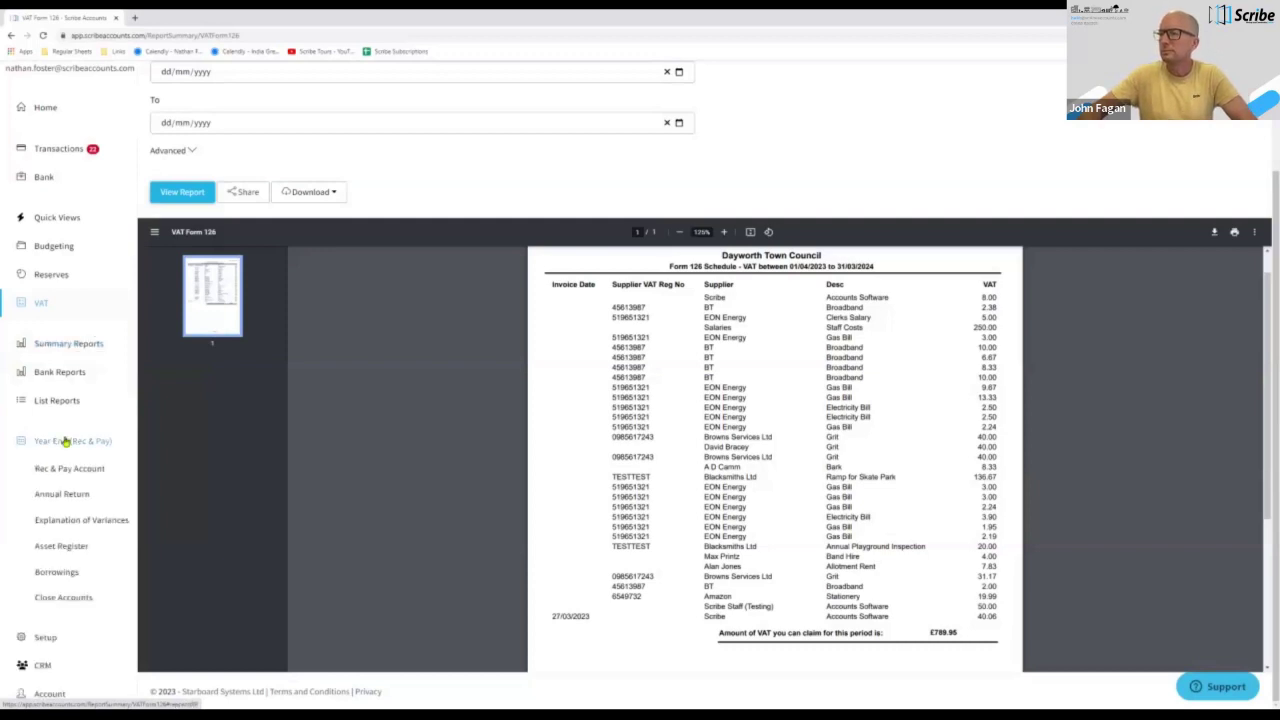
pyautogui.click(62, 496)
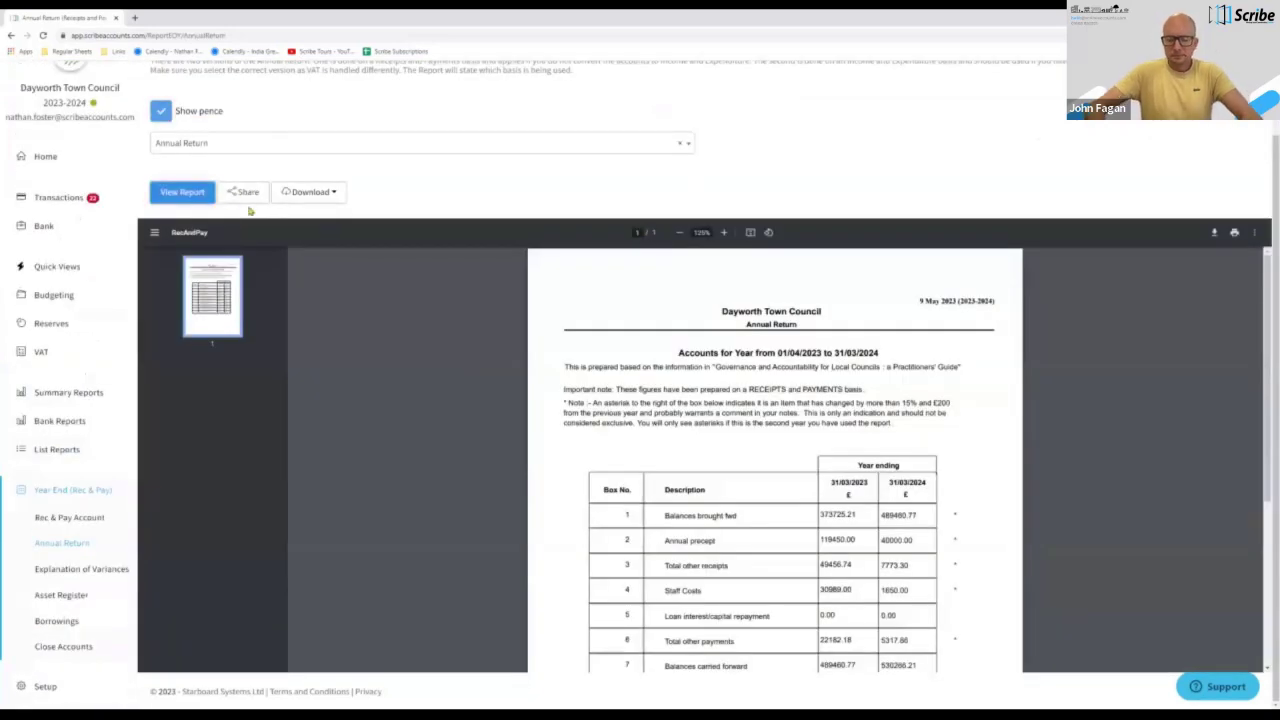
pyautogui.scroll(-2, 657, 418)
pyautogui.scroll(-1, 657, 418)
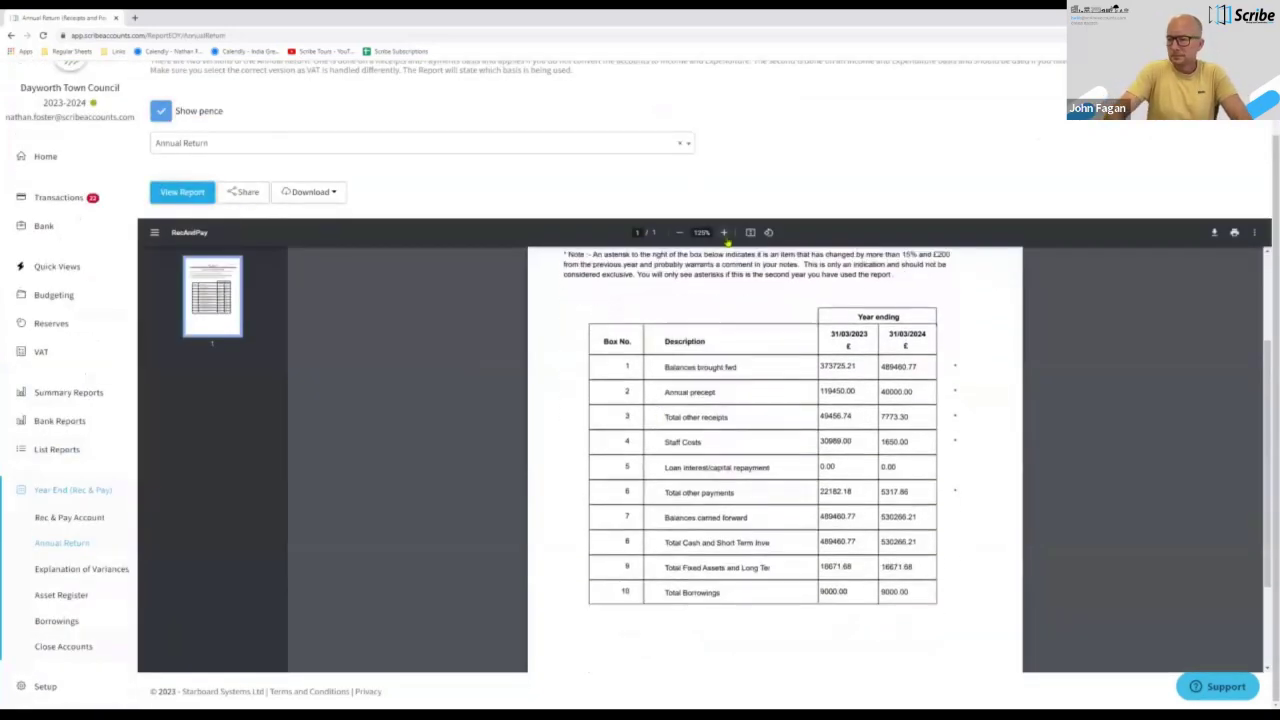
pyautogui.scroll(1, 612, 250)
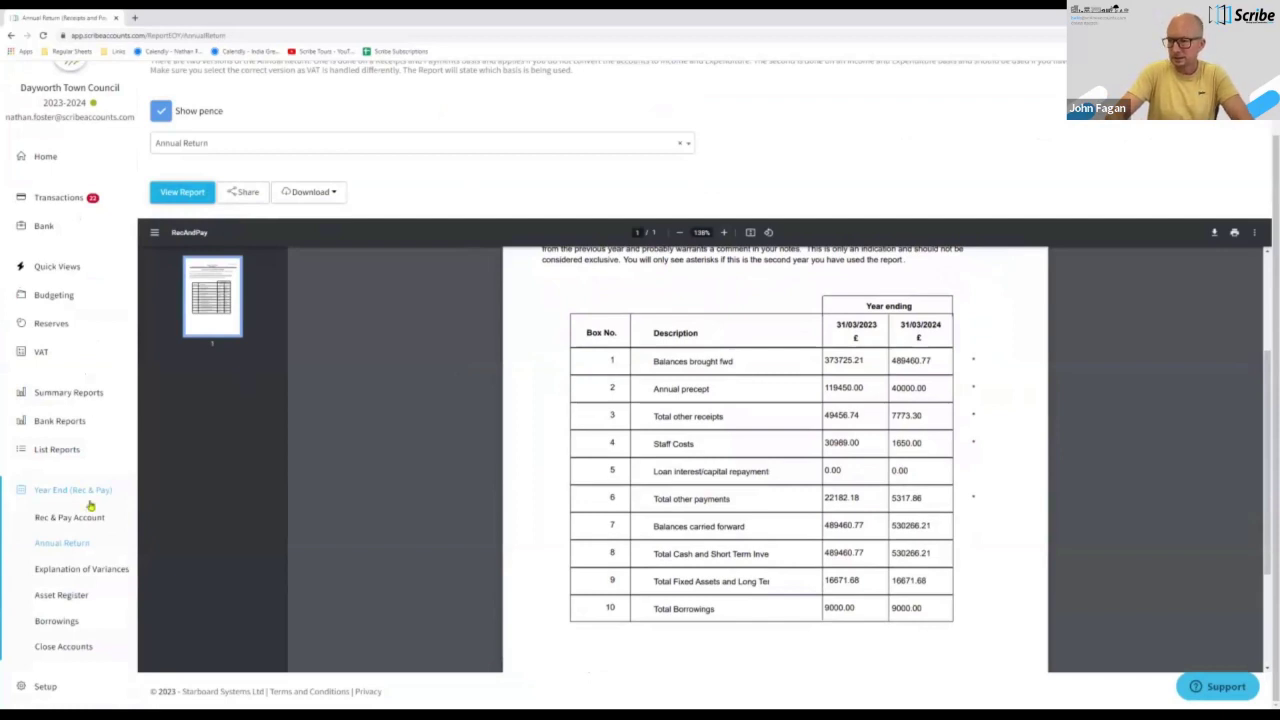
# Show the Explanation of Variances page and its explanation fields for annual precept, total other receipts and staff costs, leaving them blank.
pyautogui.scroll(-1, 90, 506)
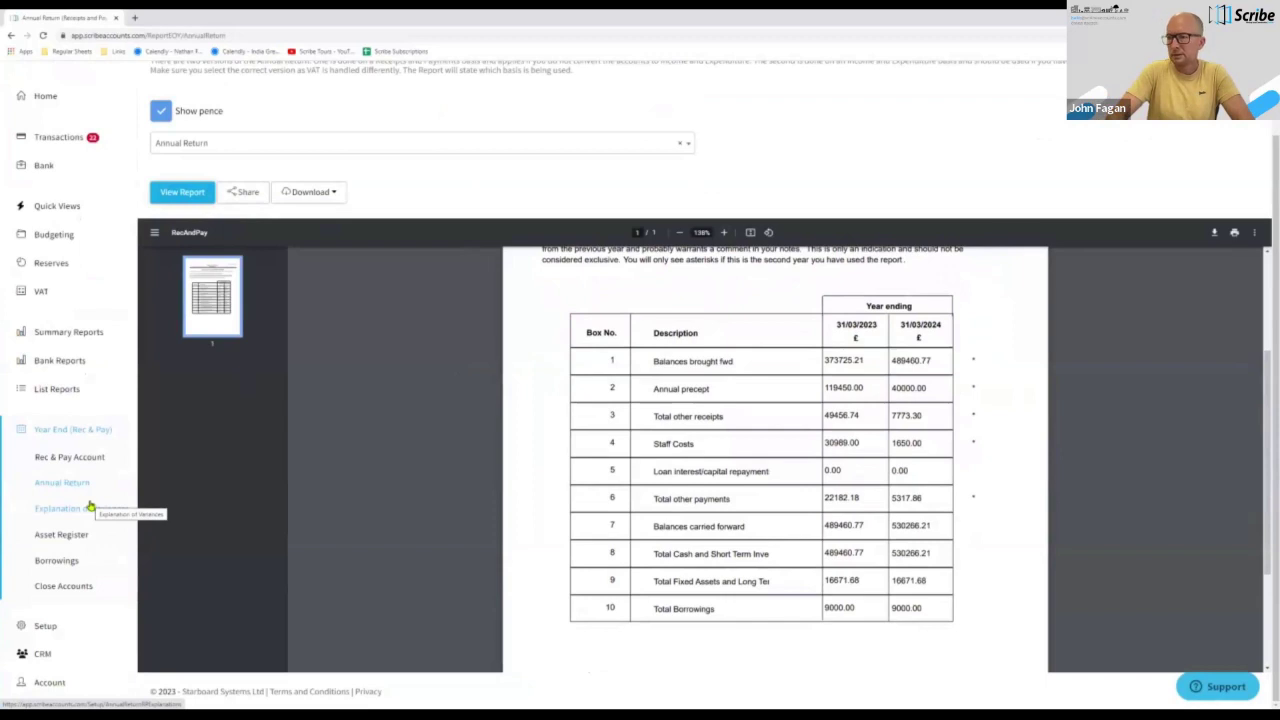
pyautogui.click(94, 510)
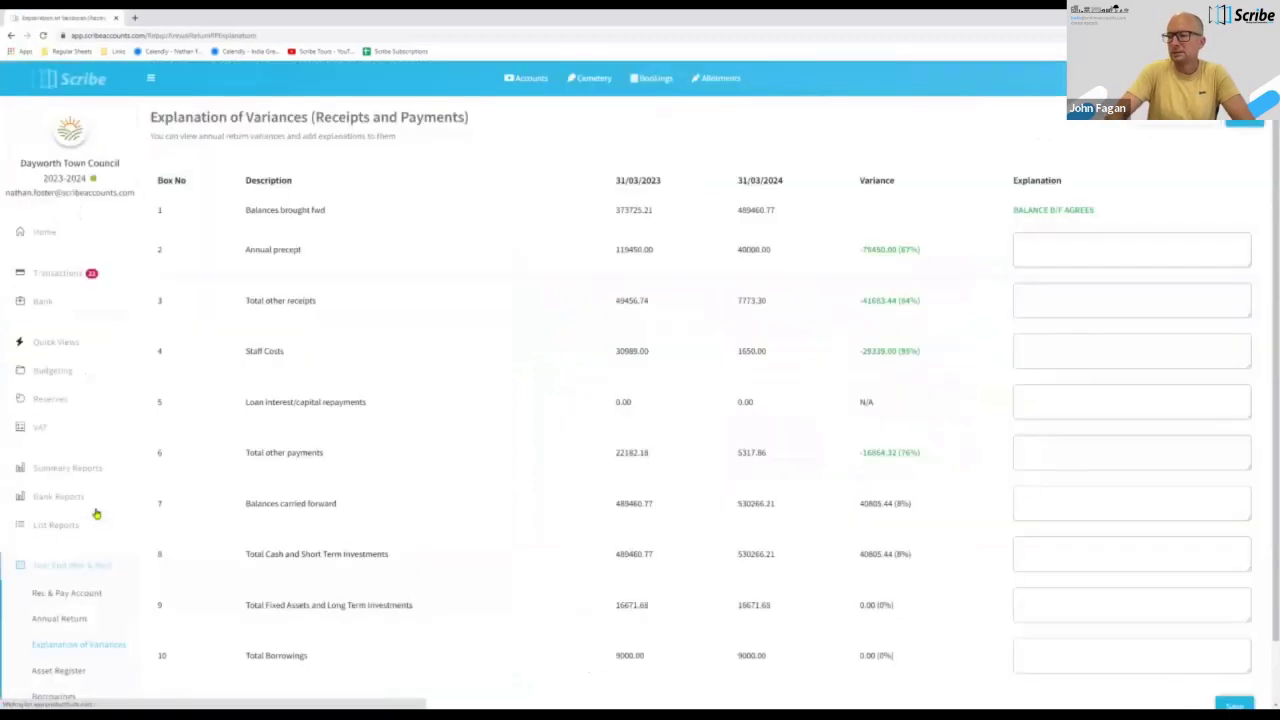
pyautogui.scroll(-1, 543, 423)
pyautogui.click(1057, 205)
pyautogui.click(1057, 257)
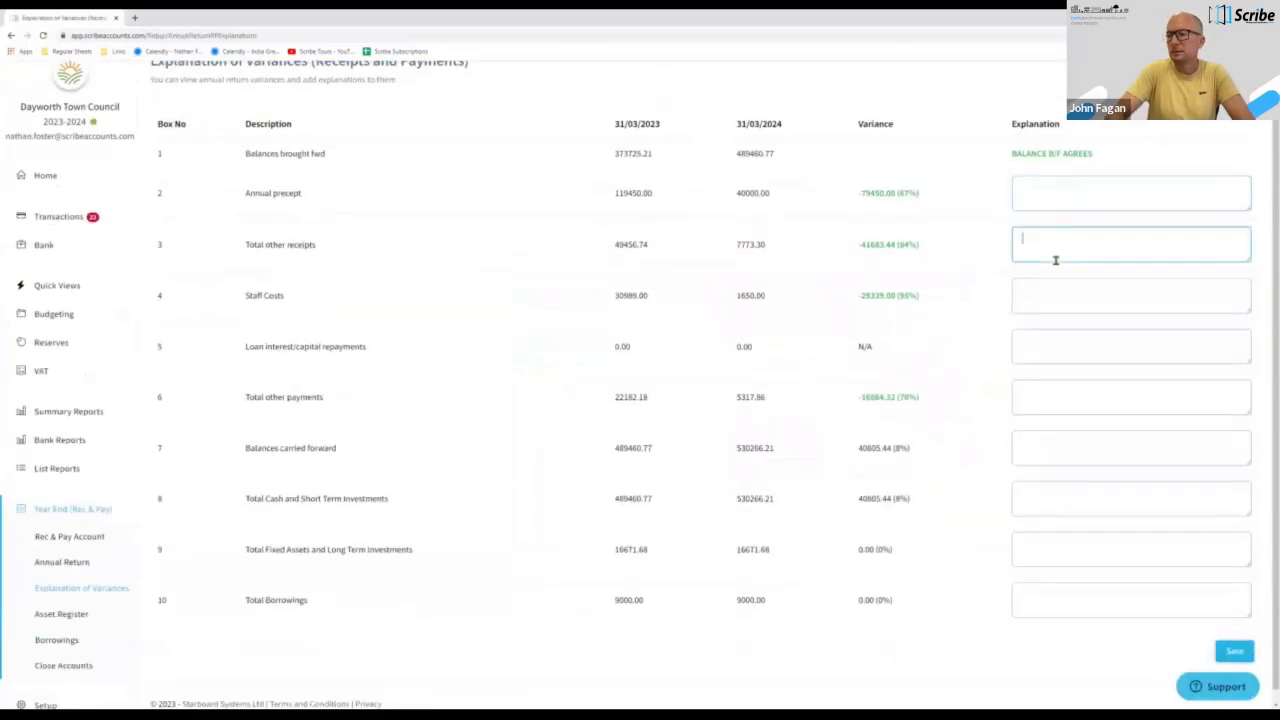
pyautogui.click(1057, 304)
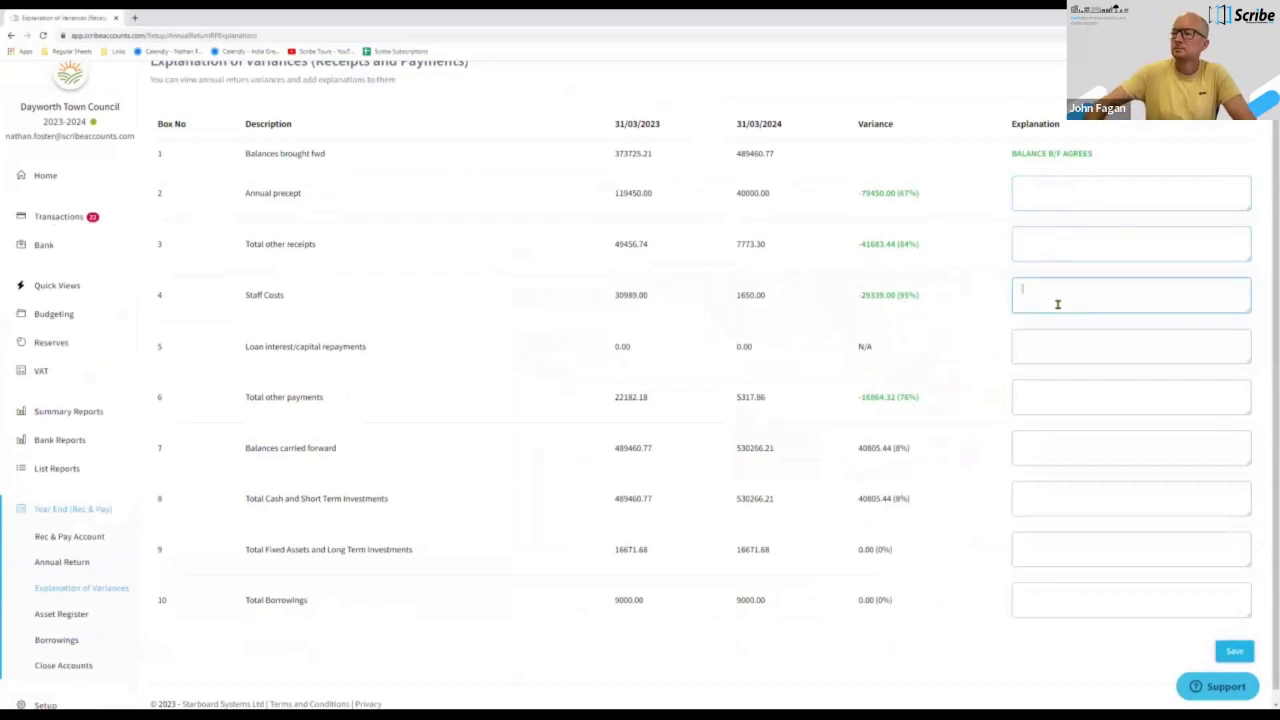
pyautogui.click(945, 297)
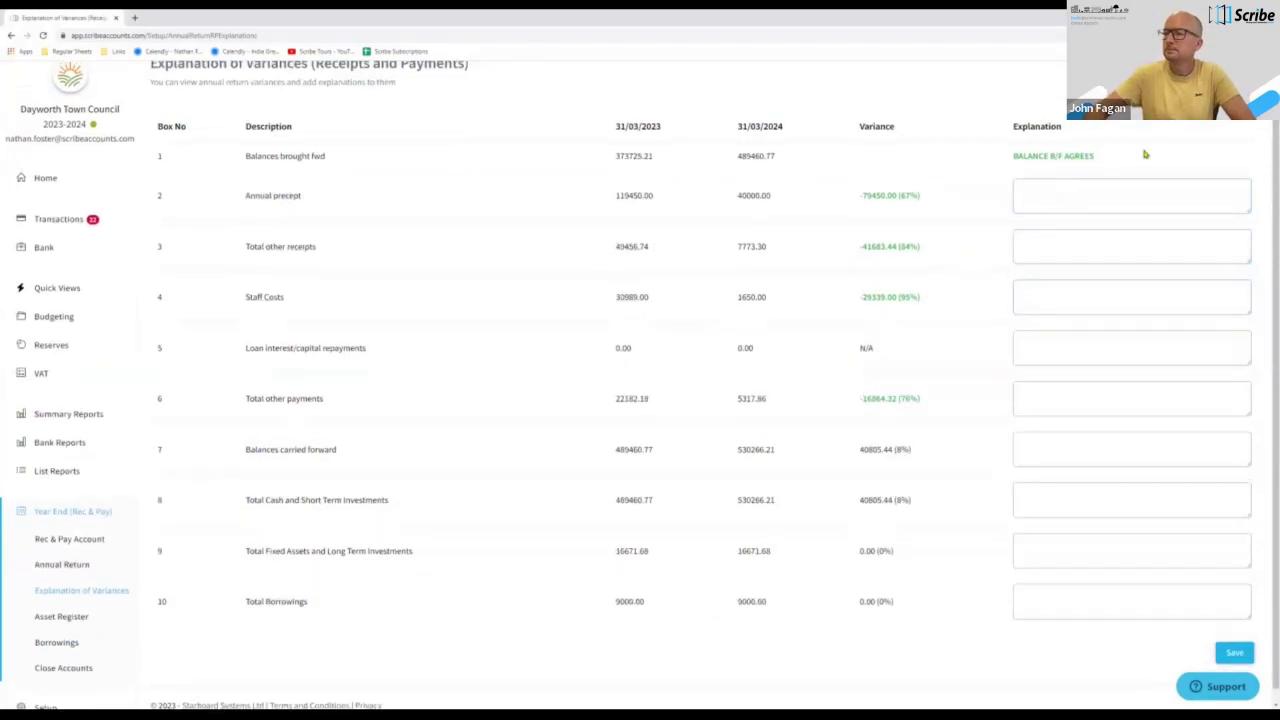
# Generate the Explanation of Variances report with pence shown and enlarge it to examine which boxes require an explanation.
pyautogui.scroll(1, 1146, 154)
pyautogui.click(1165, 124)
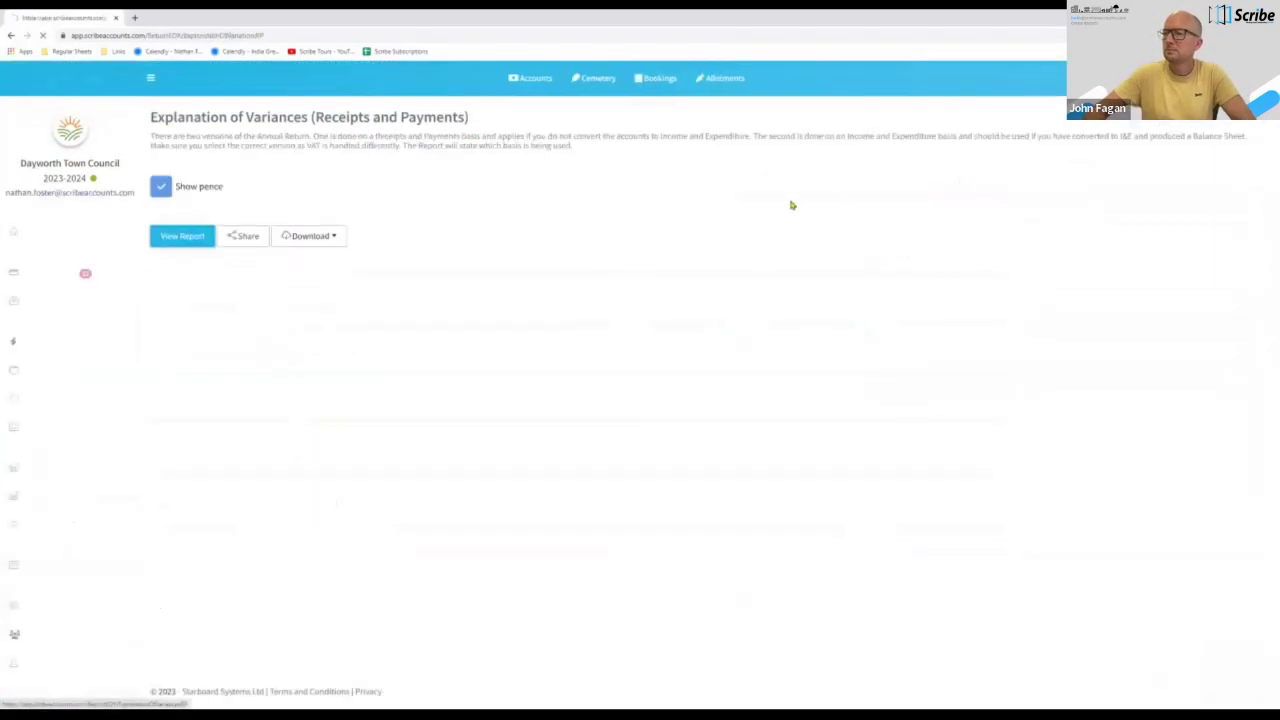
pyautogui.click(184, 237)
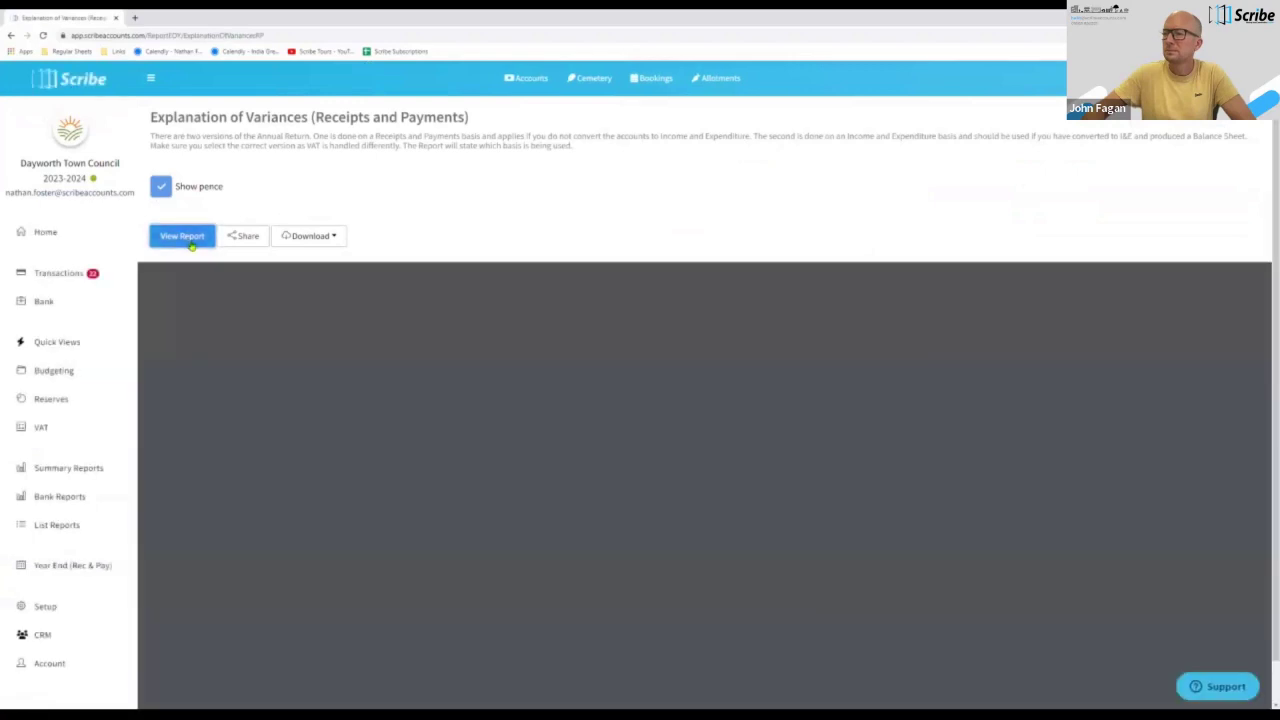
pyautogui.scroll(-5, 630, 237)
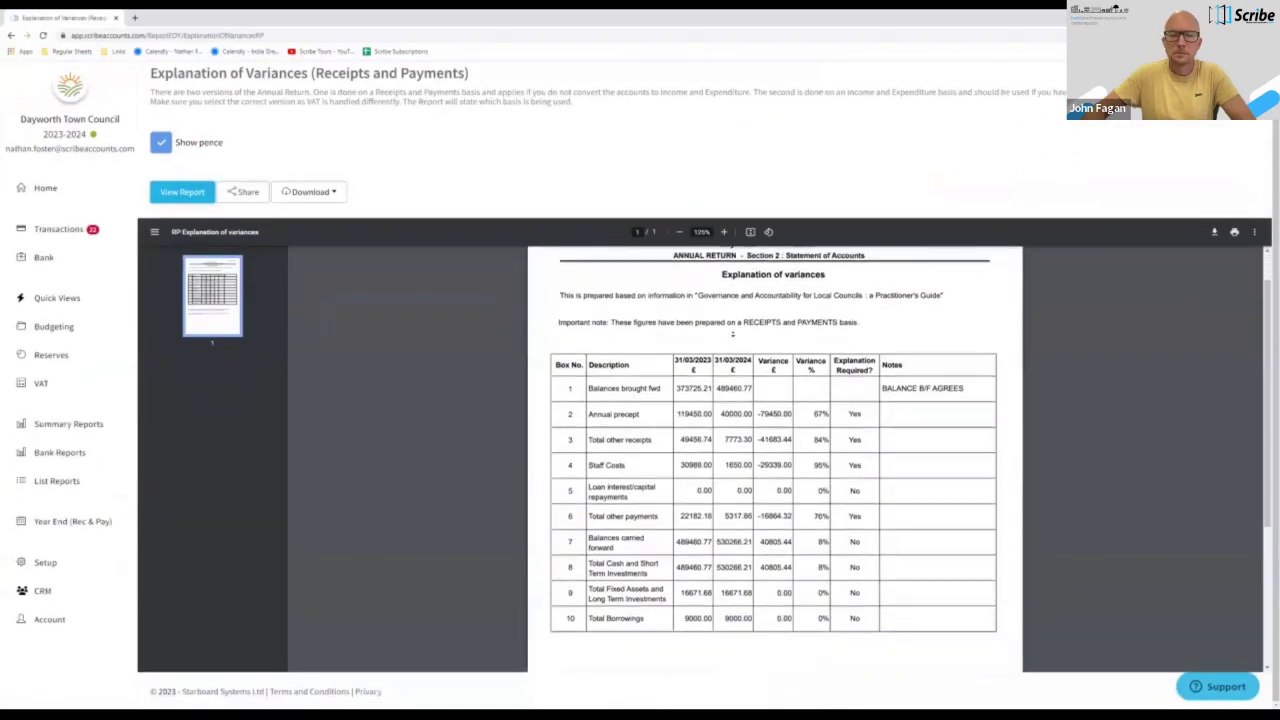
pyautogui.click(724, 232)
pyautogui.scroll(-1, 932, 387)
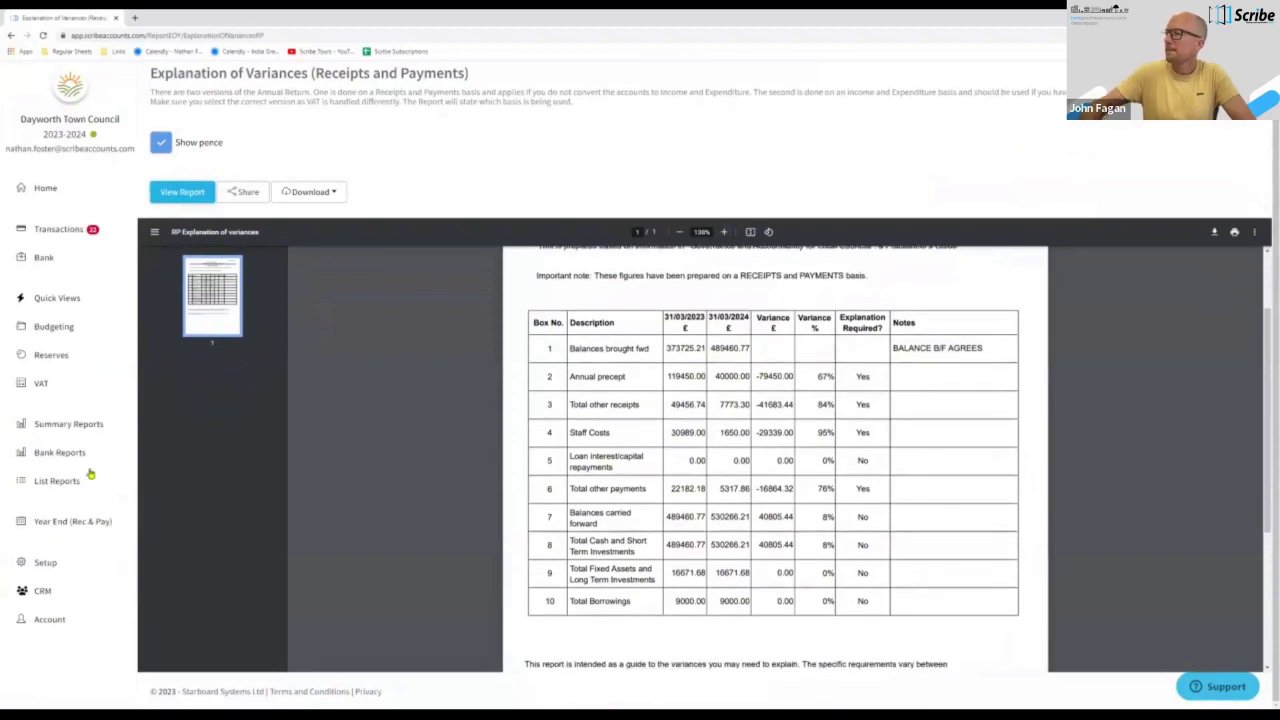
# Show the Asset Register, view the defibrillator's shelf.tree.handbag location on the what3words map, and return to the register.
pyautogui.click(79, 533)
pyautogui.click(77, 531)
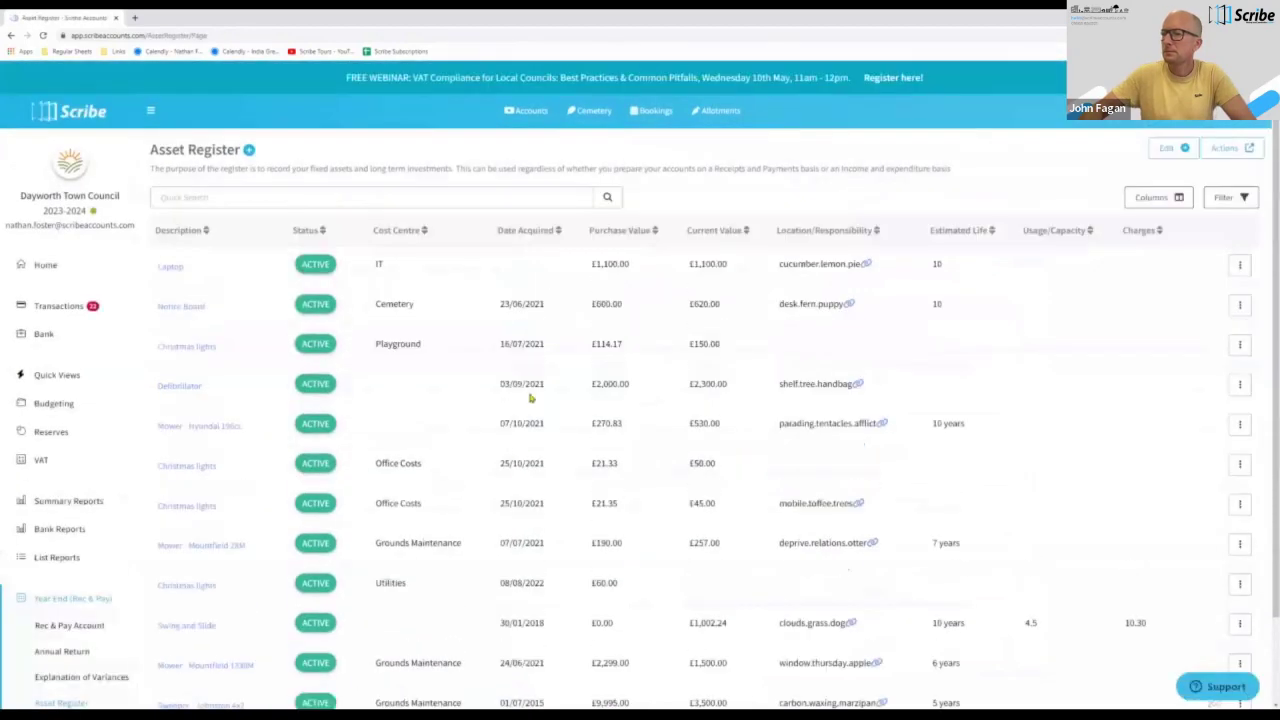
pyautogui.scroll(-1, 535, 415)
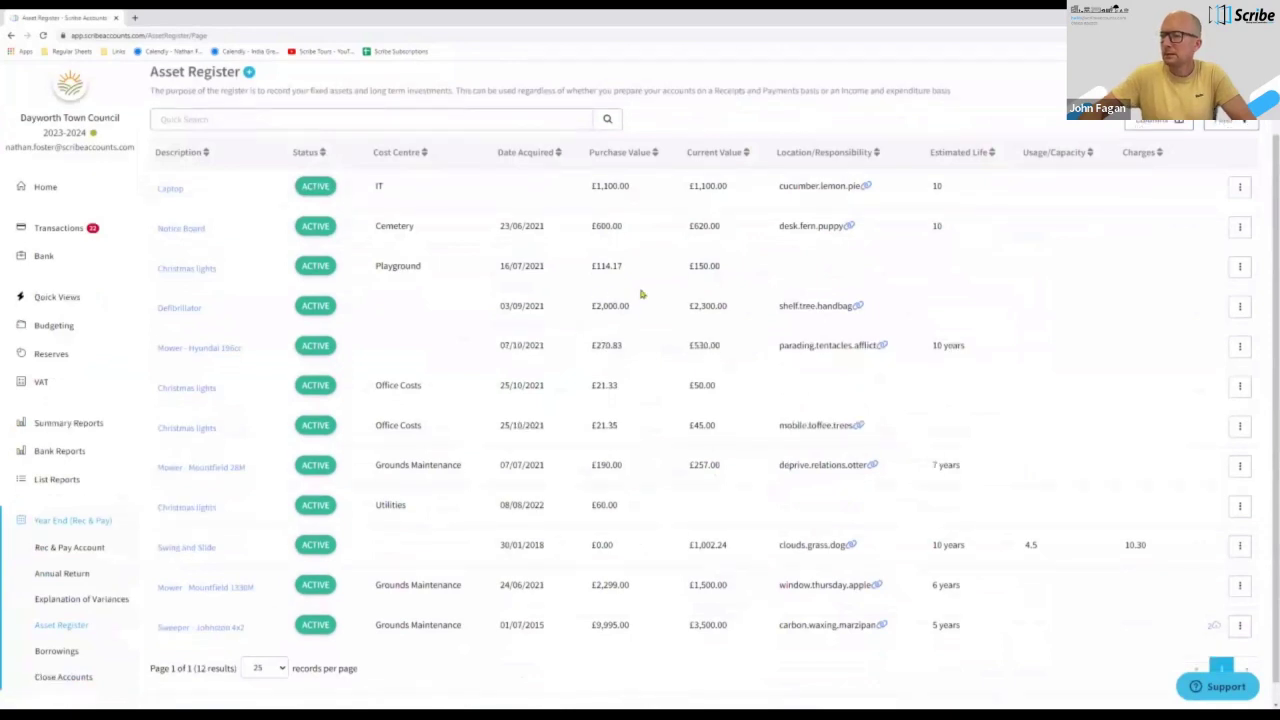
pyautogui.moveTo(787, 311); pyautogui.dragTo(836, 314)
pyautogui.click(846, 310)
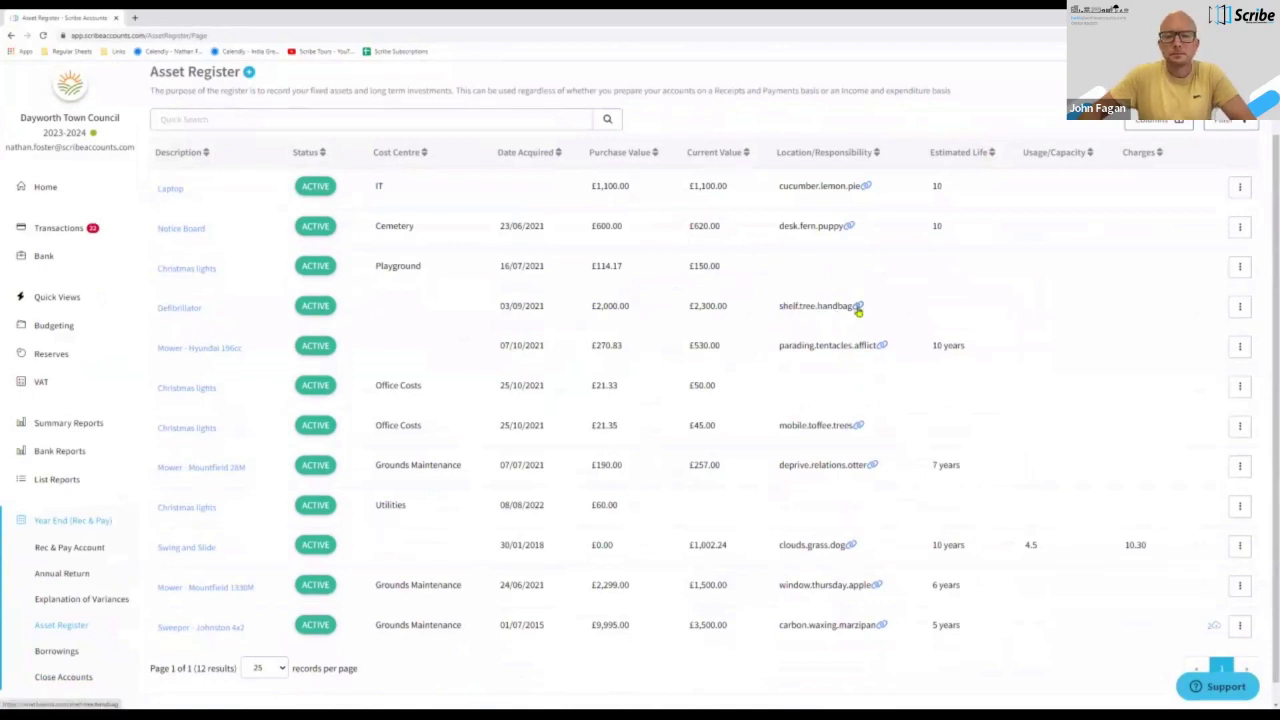
pyautogui.click(858, 309)
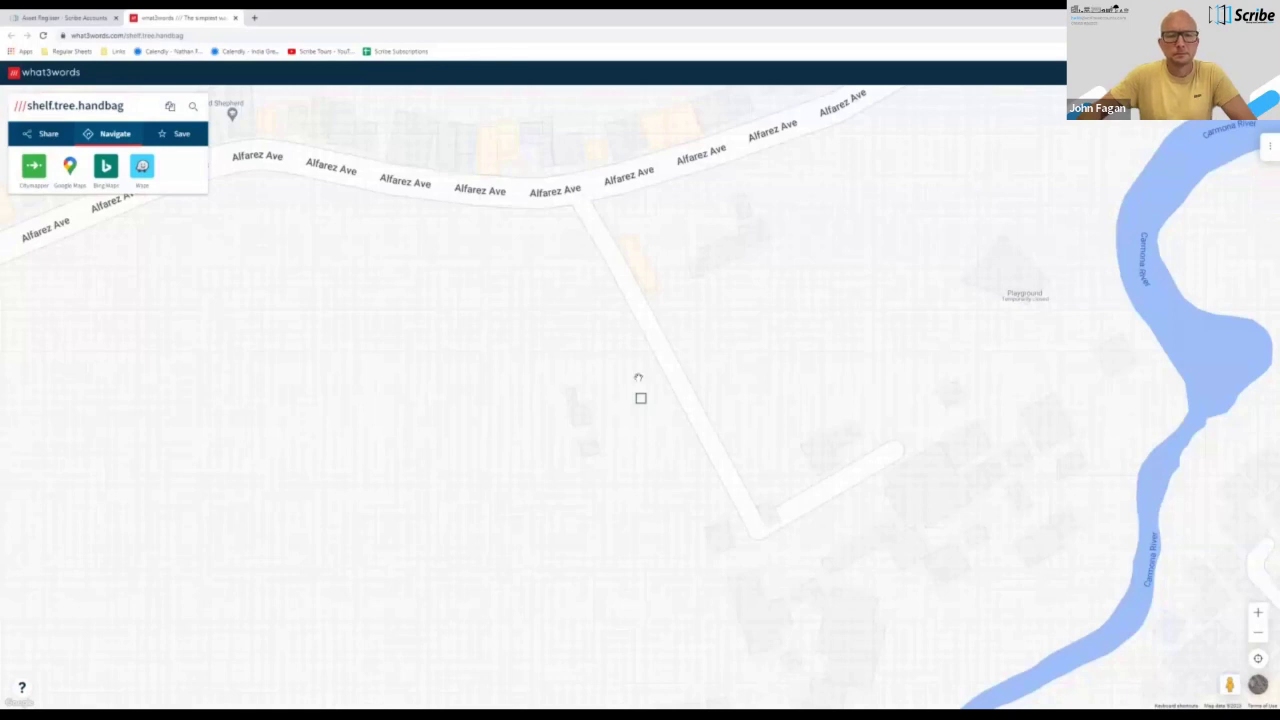
pyautogui.middleClick(190, 17)
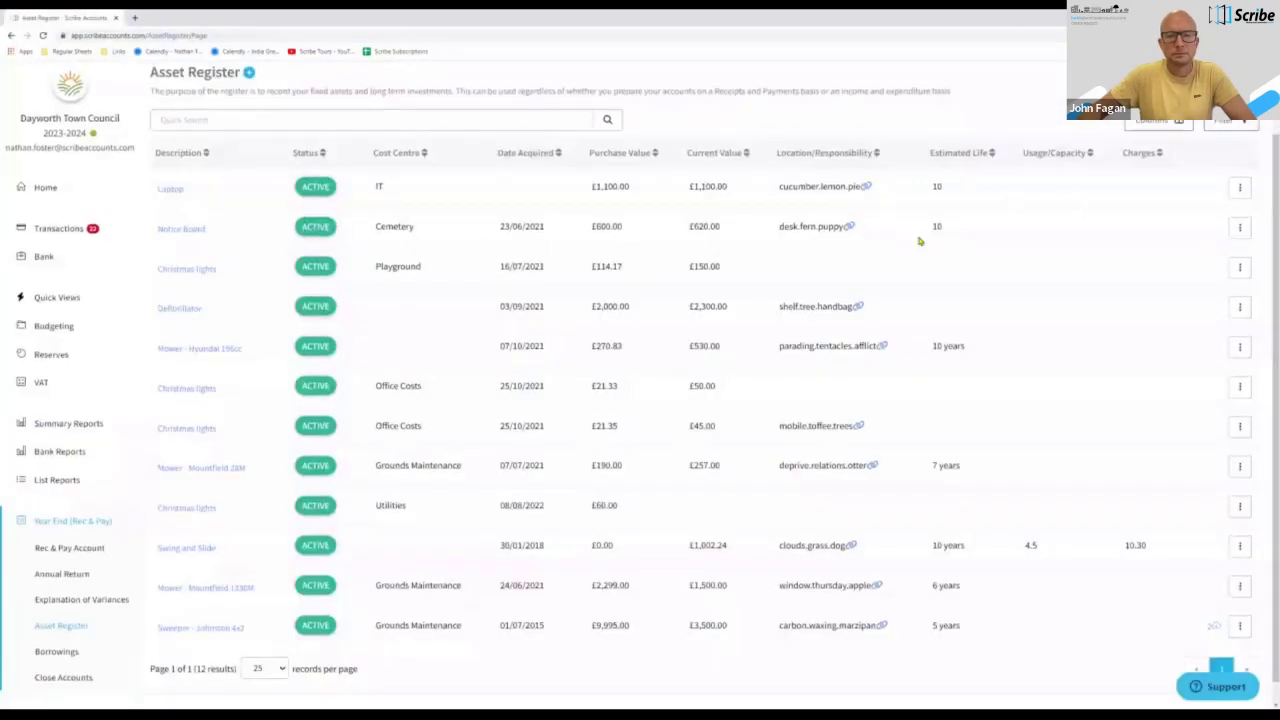
# Show the report, download and print actions available for the Asset Register without choosing one.
pyautogui.scroll(1, 910, 235)
pyautogui.click(1228, 149)
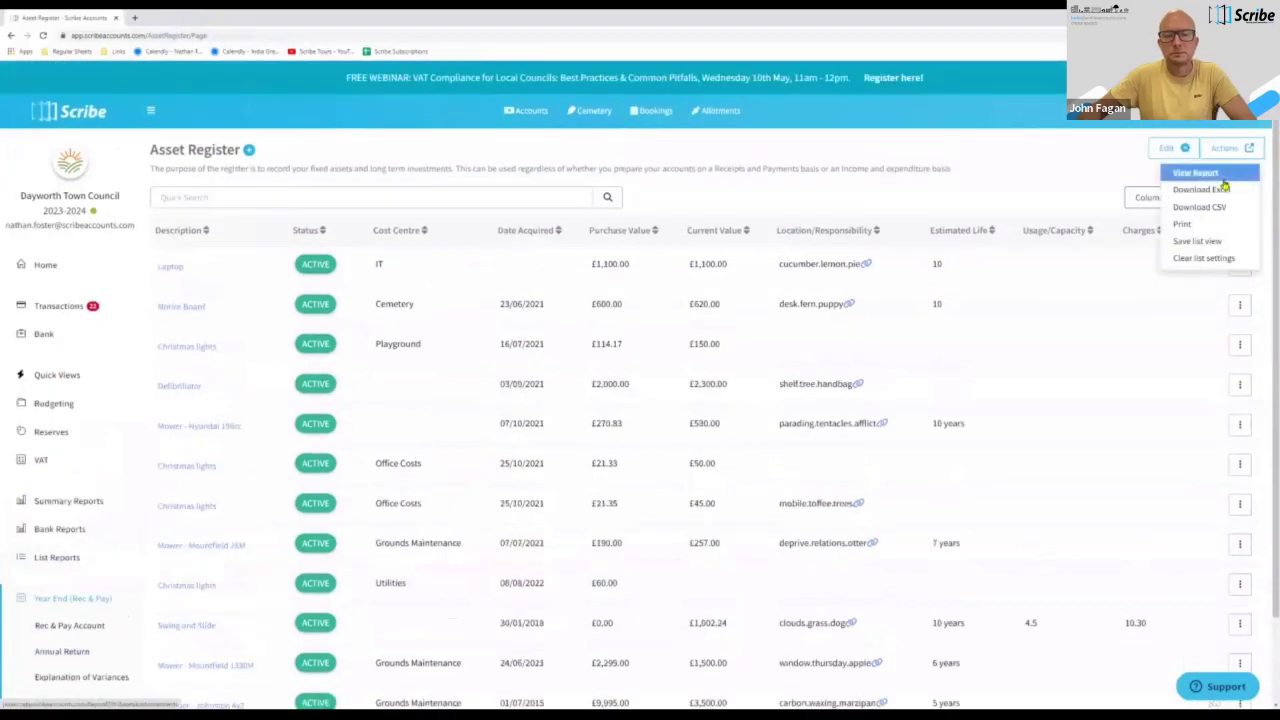
pyautogui.scroll(-2, 340, 434)
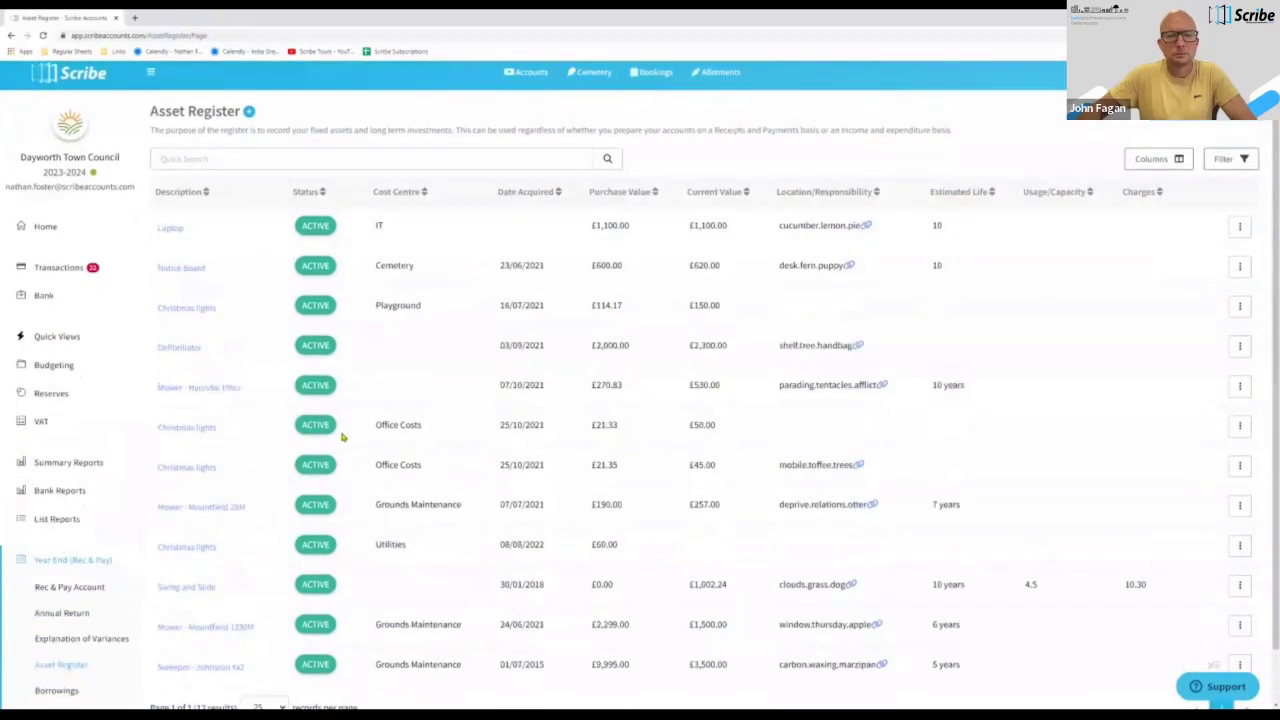
# Change the accounting type in the Council Profile to IncomeAndExpenditure and save the profile.
pyautogui.click(51, 512)
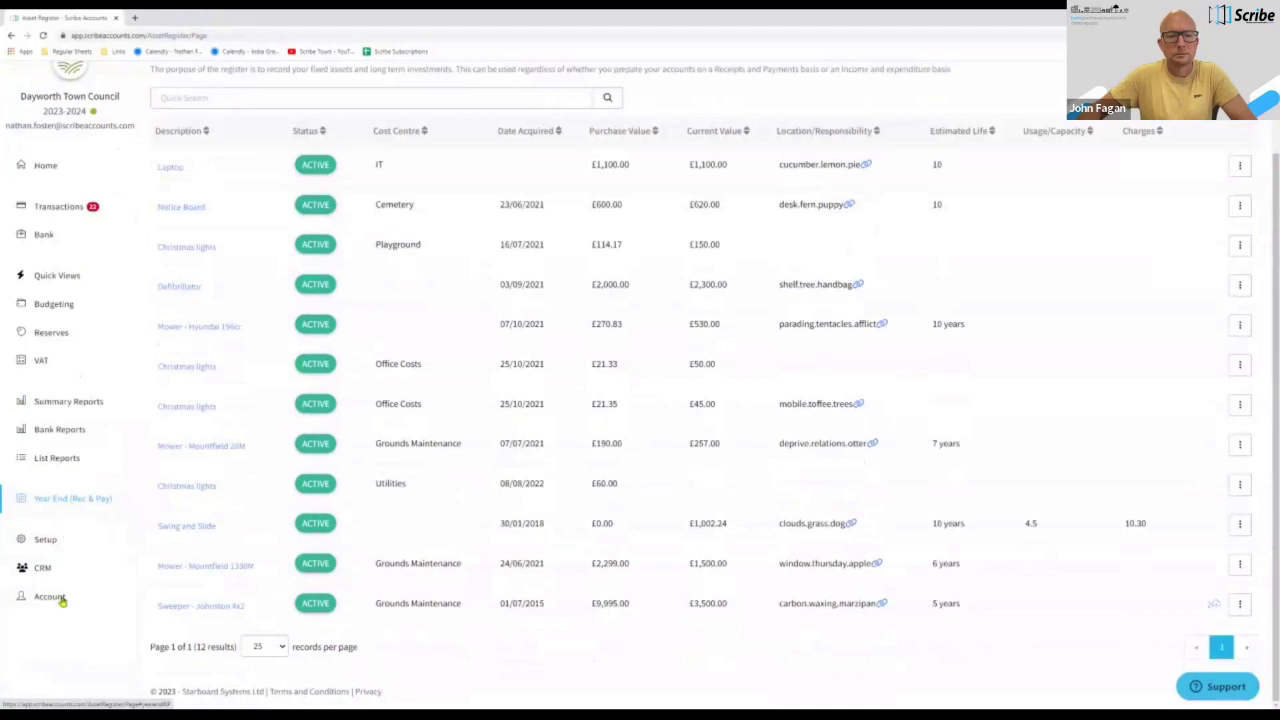
pyautogui.click(72, 632)
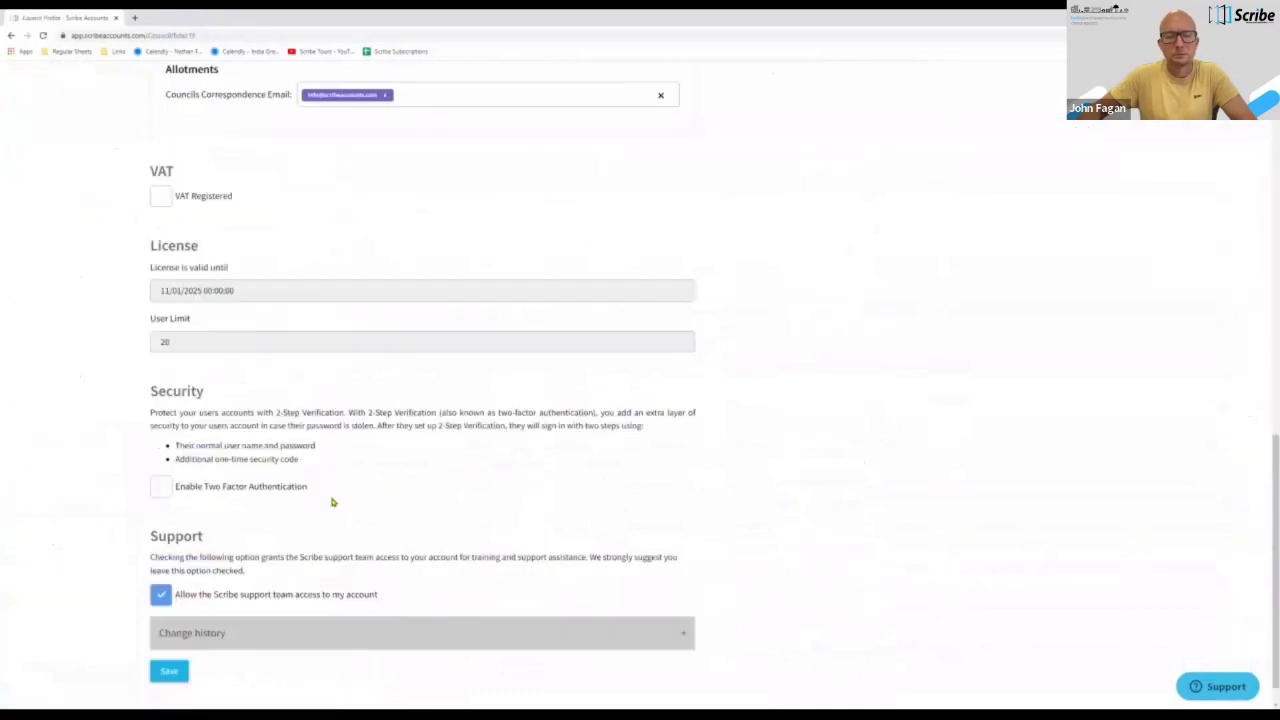
pyautogui.scroll(7, 331, 502)
pyautogui.scroll(2, 332, 504)
pyautogui.click(231, 355)
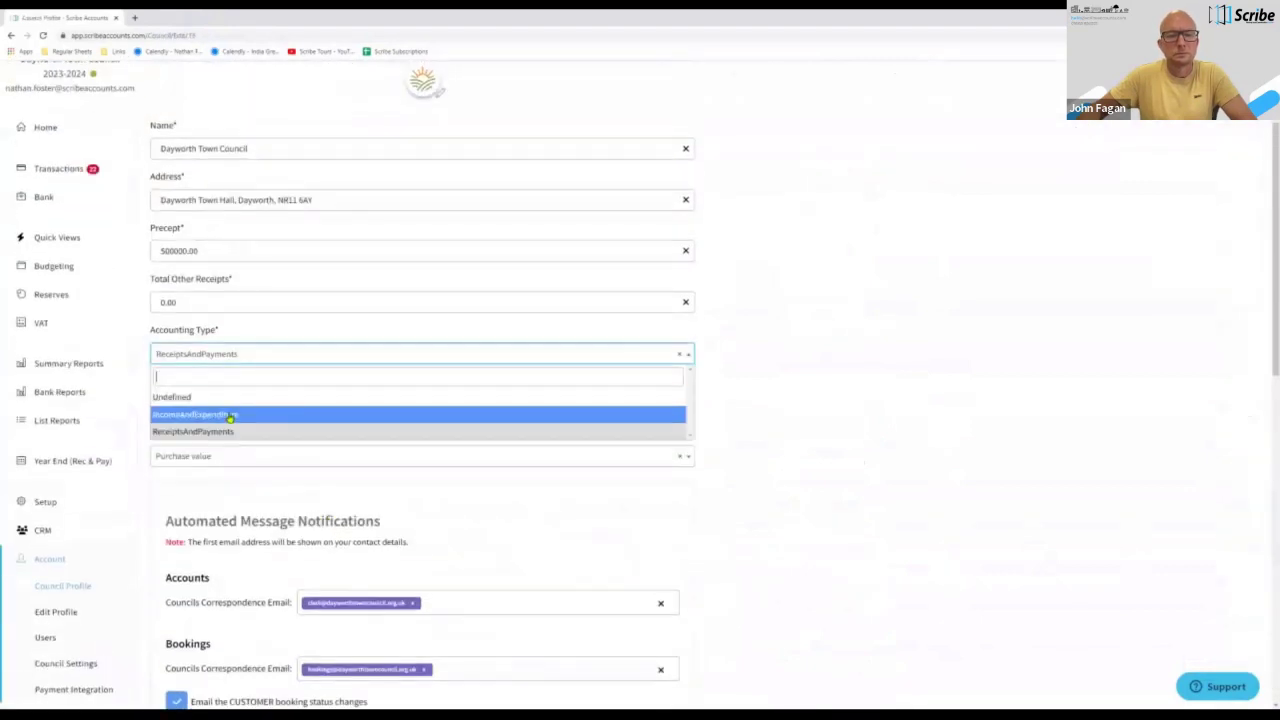
pyautogui.click(229, 414)
pyautogui.scroll(-15, 231, 386)
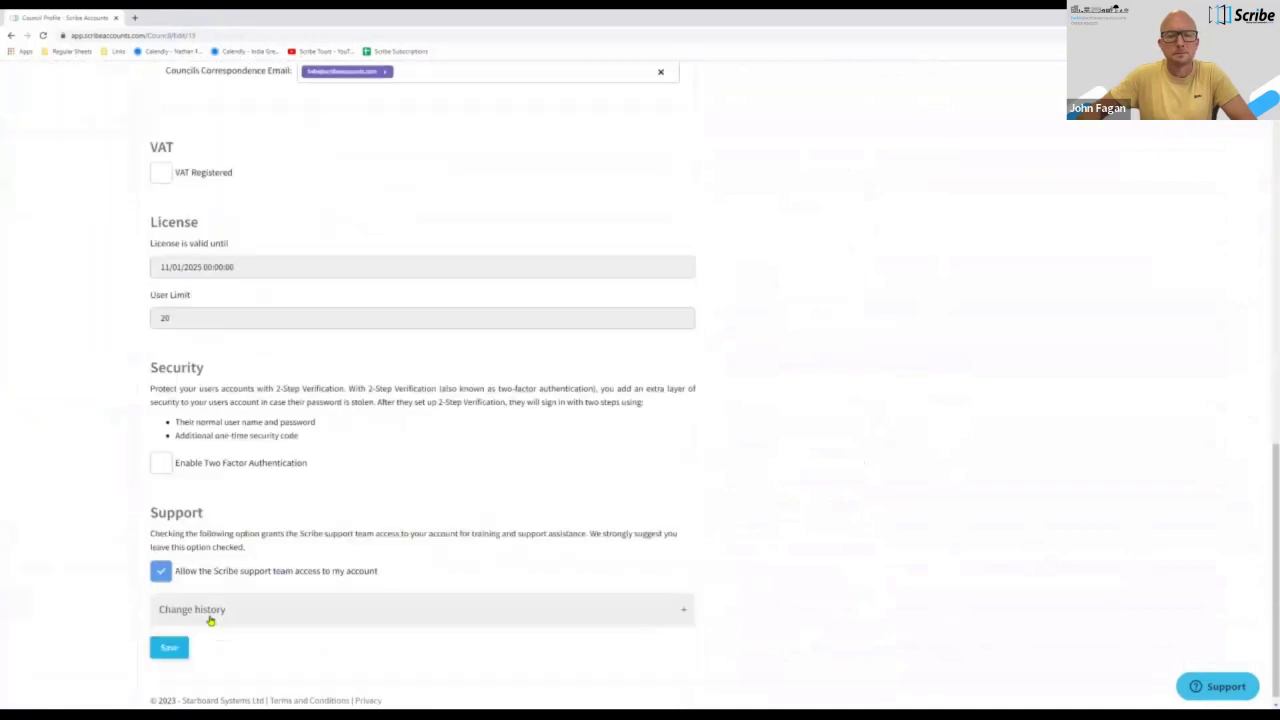
pyautogui.click(172, 648)
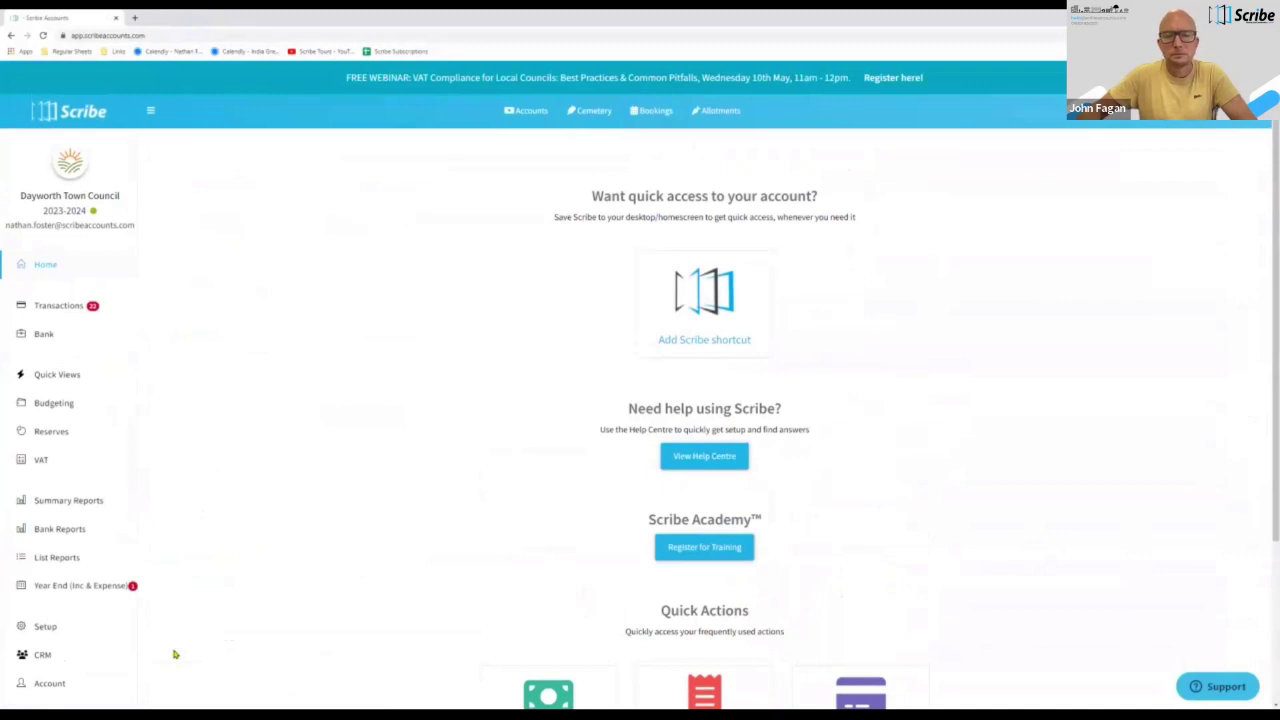
# Show the functions and reports available under Year End (Inc & Expense).
pyautogui.scroll(-3, 160, 549)
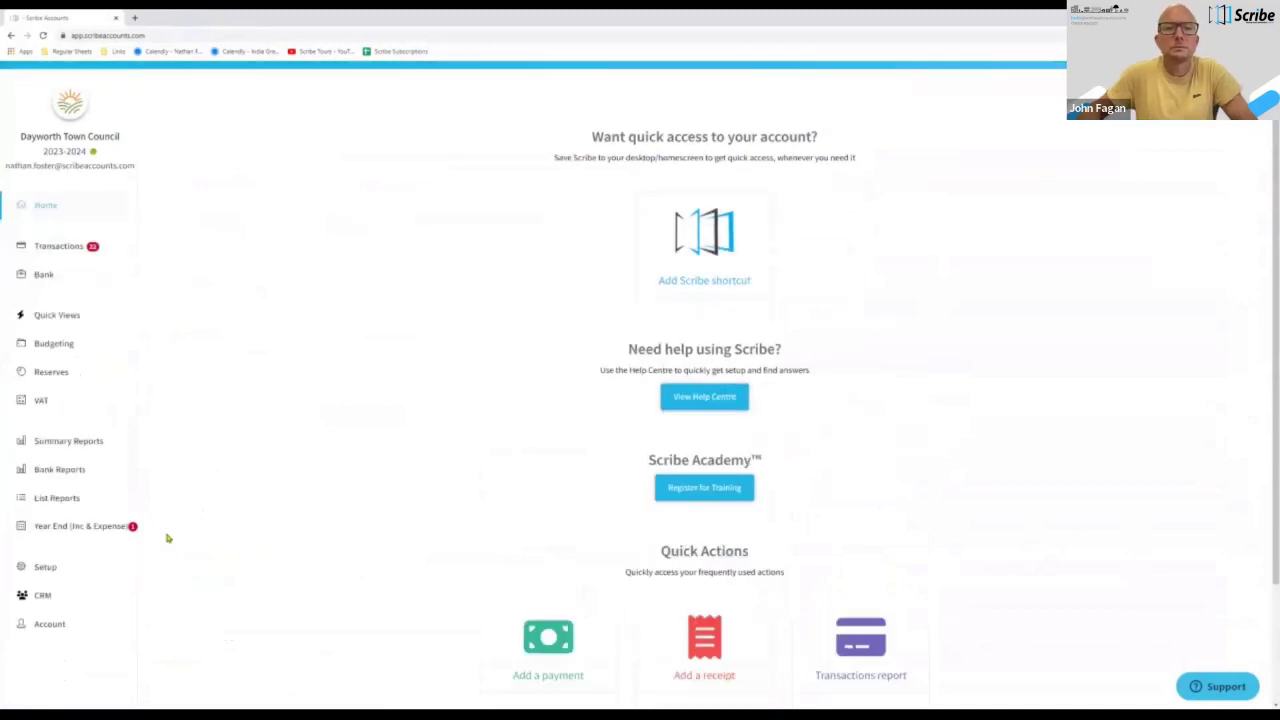
pyautogui.click(67, 366)
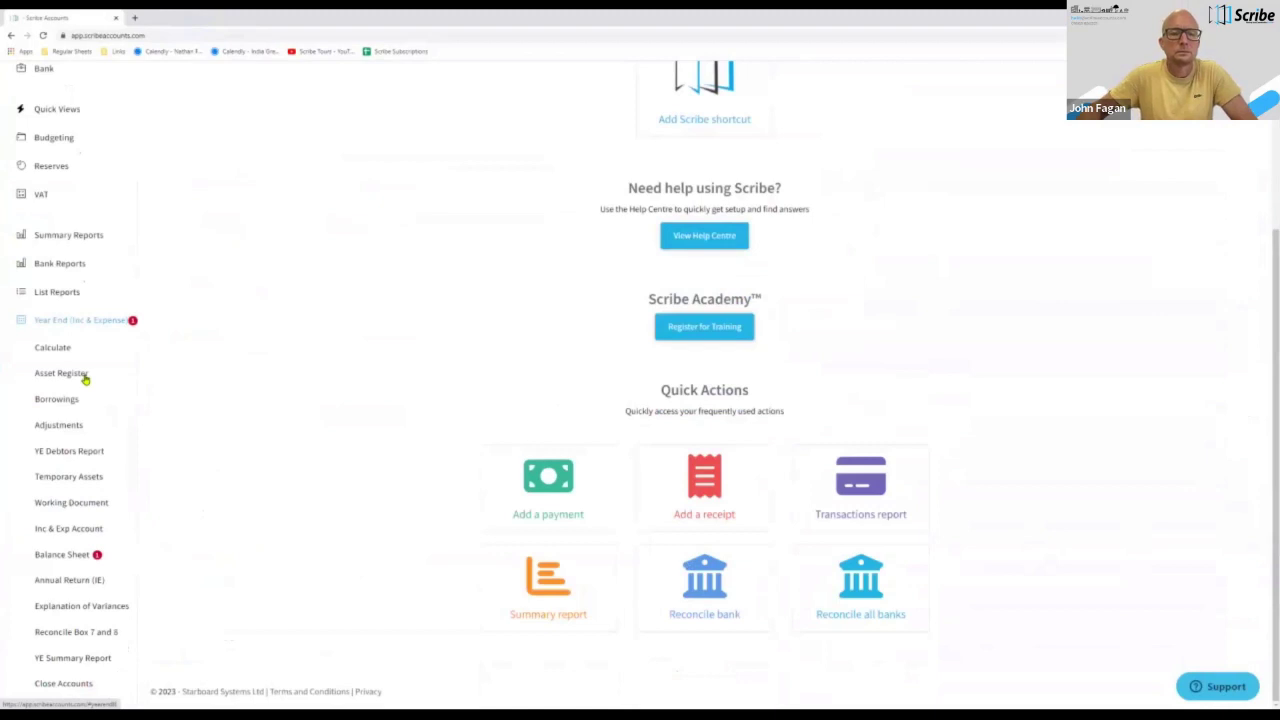
pyautogui.scroll(-1, 62, 255)
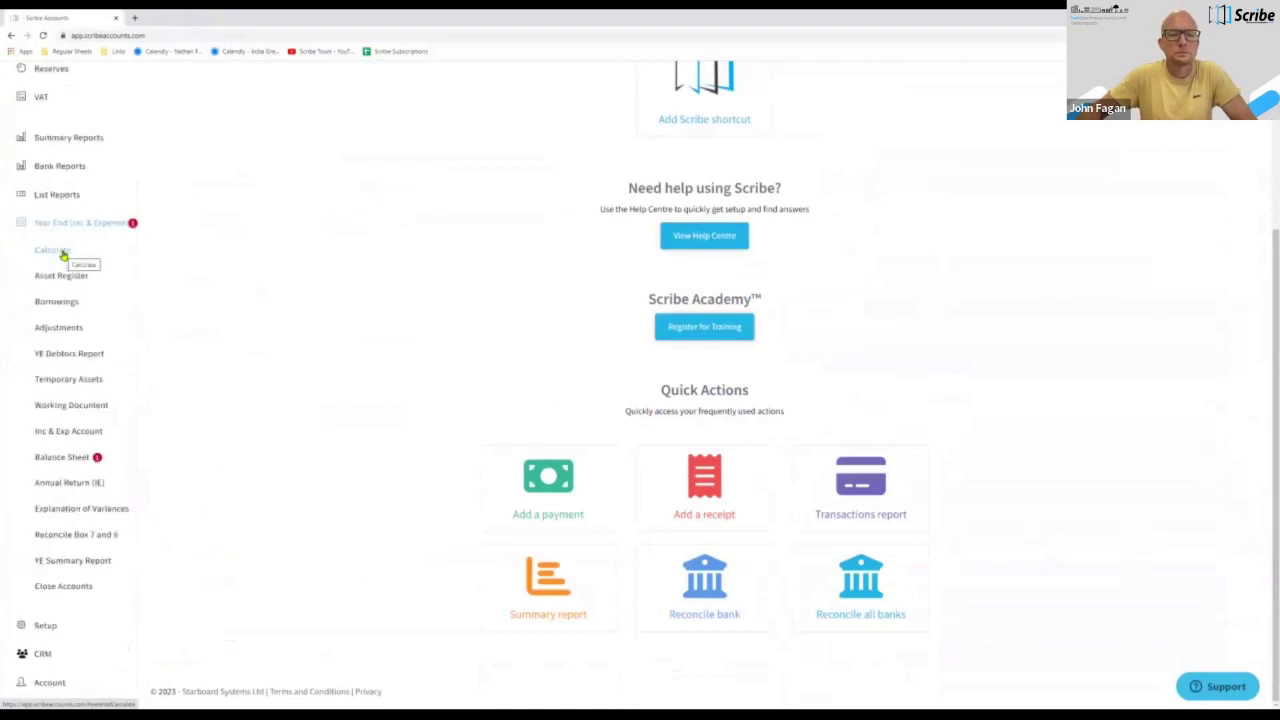